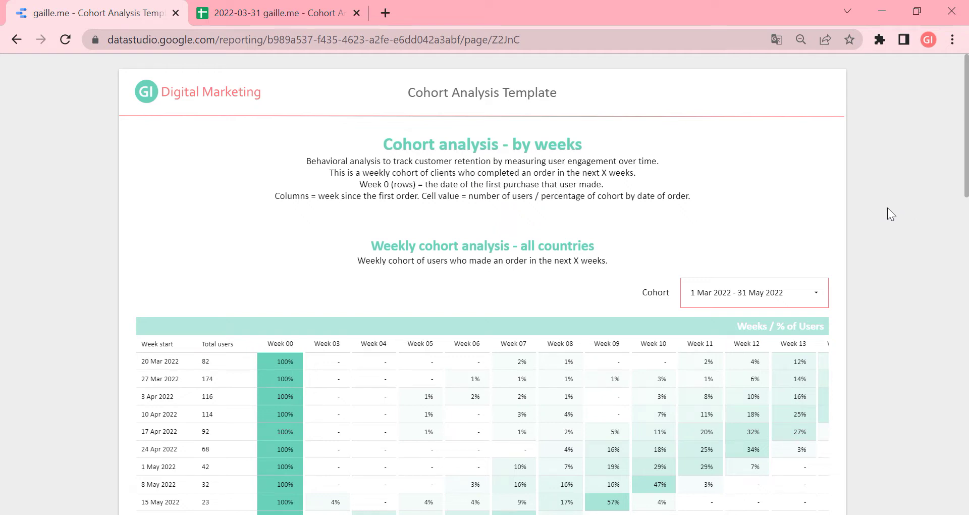
Highlight the report title, description lines and the 'Weekly cohort analysis - all countries' heading
scroll(886, 207, "down", 1)
scroll(371, 339, "down", 1)
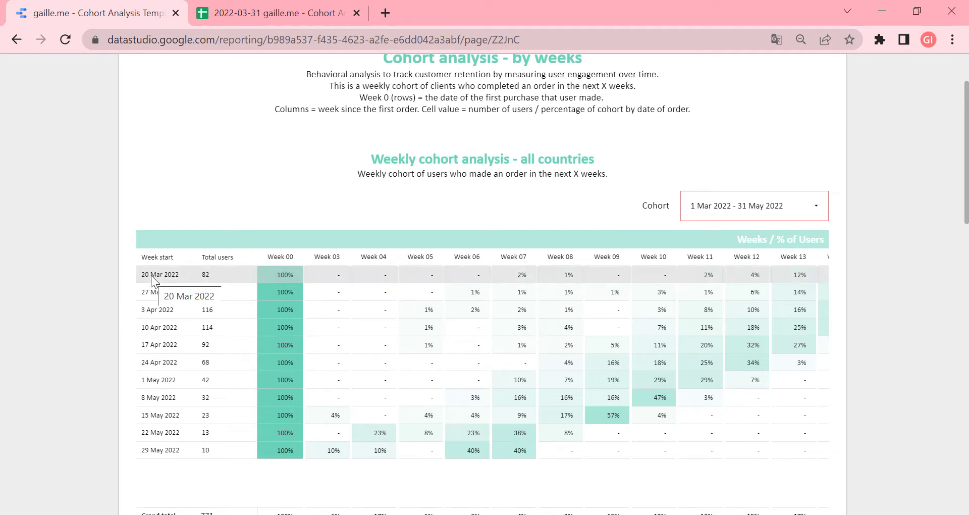
scroll(467, 117, "up", 1)
scroll(467, 118, "up", 2)
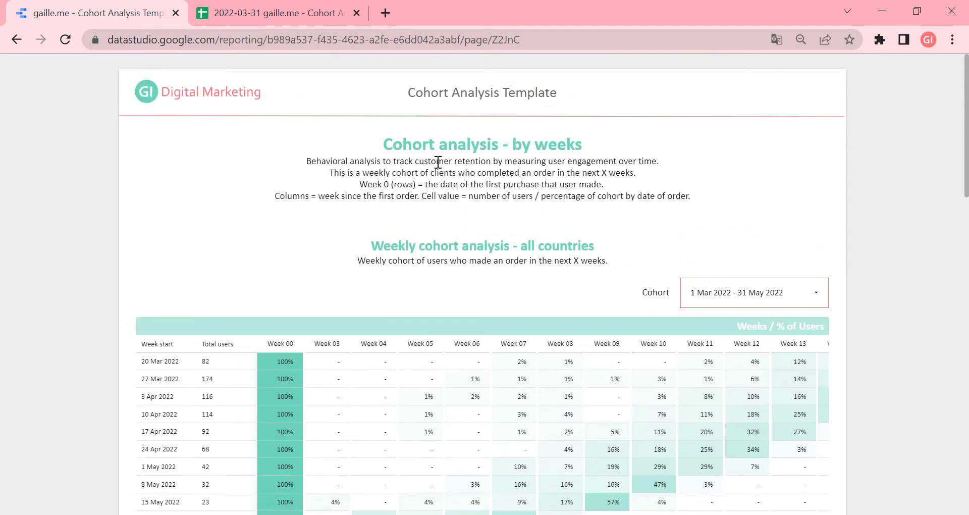
left_click_drag(412, 145, 651, 161)
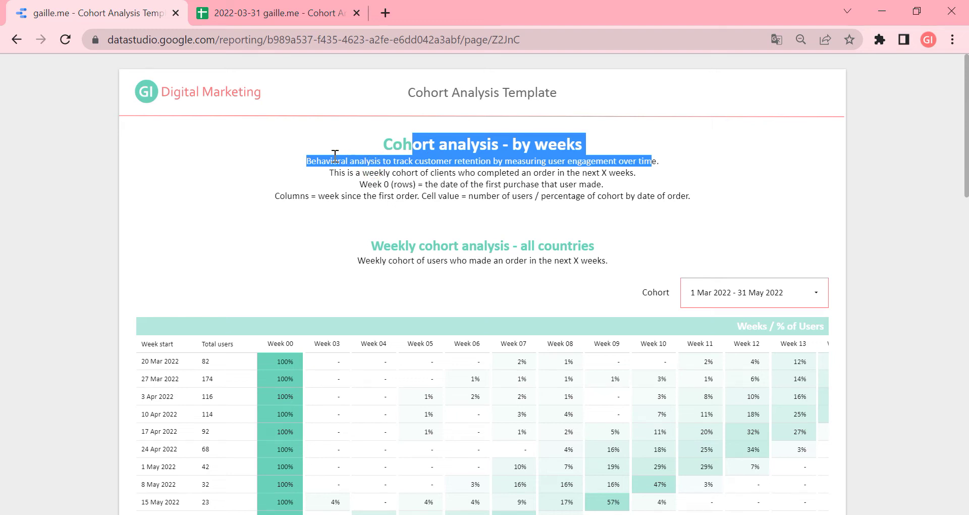
left_click(364, 207)
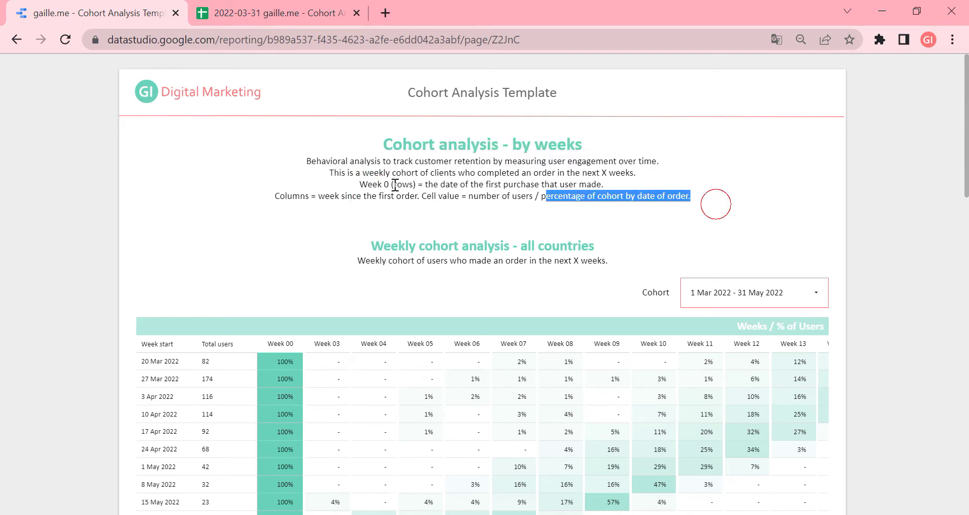
left_click_drag(712, 203, 320, 162)
left_click(377, 251)
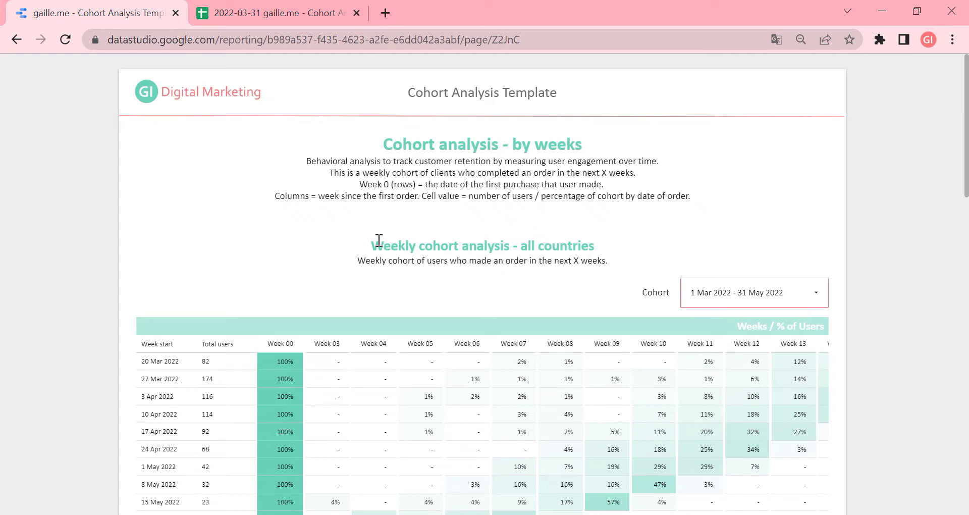
mouse_move(373, 247)
left_mouse_down()
mouse_move(529, 260)
mouse_move(586, 242)
left_mouse_up()
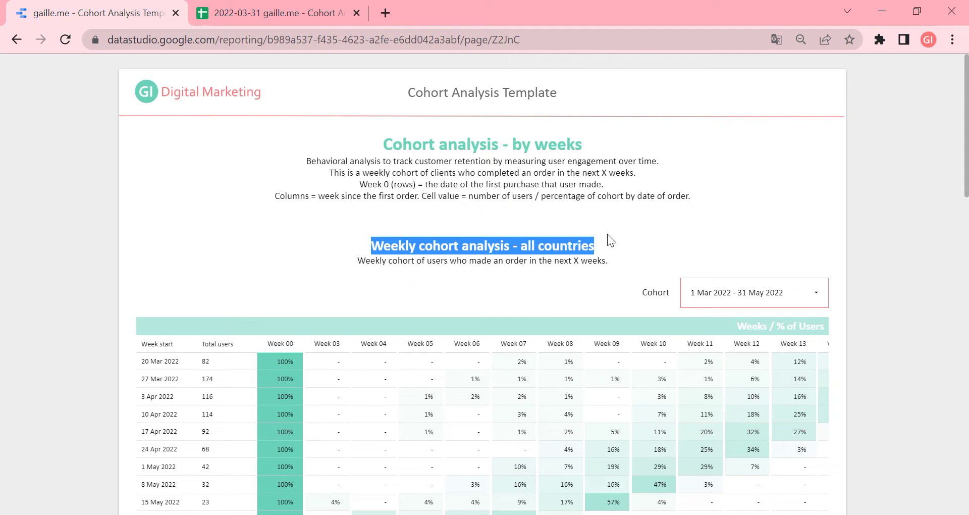
scroll(607, 234, "down", 6)
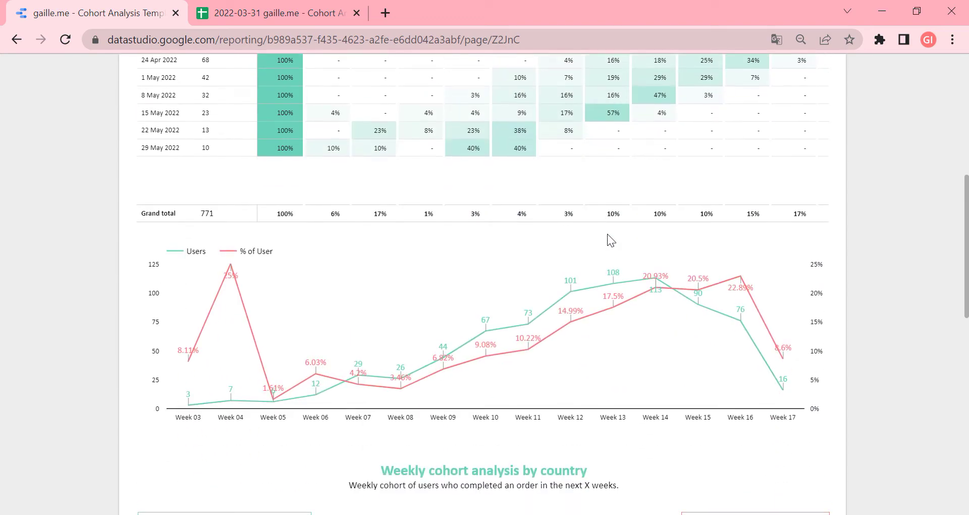
scroll(586, 247, "down", 1)
scroll(353, 237, "down", 4)
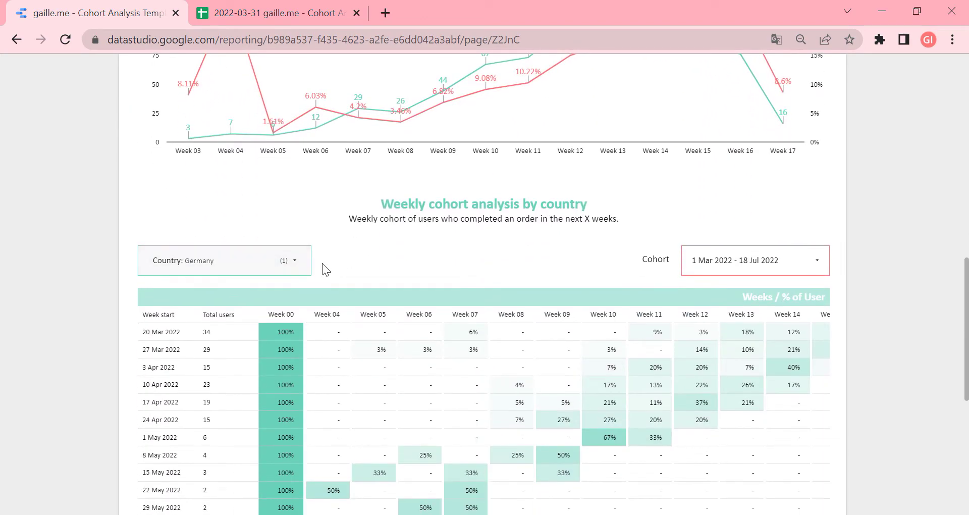
scroll(797, 277, "up", 2)
scroll(797, 277, "up", 10)
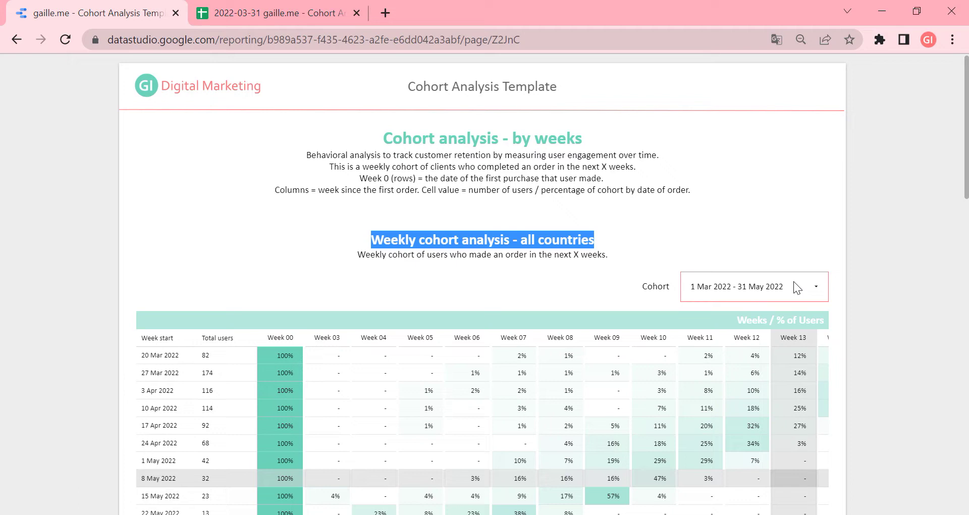
scroll(793, 280, "down", 2)
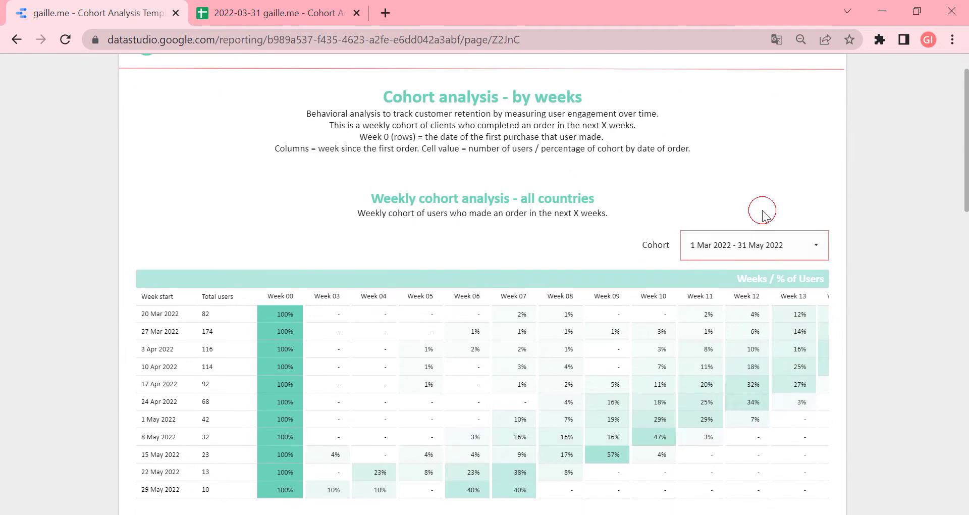
Set the cohort date range to 1–30 April 2022
left_click(817, 242)
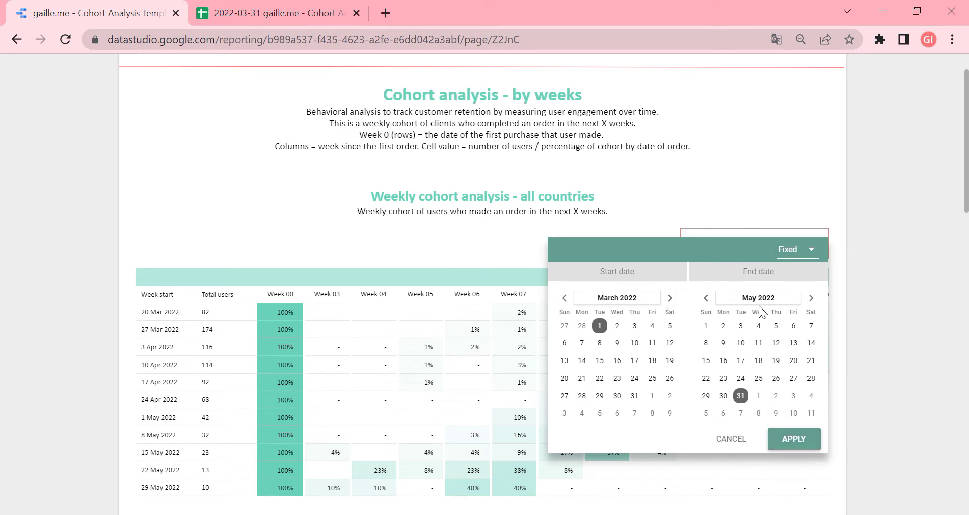
left_click(705, 300)
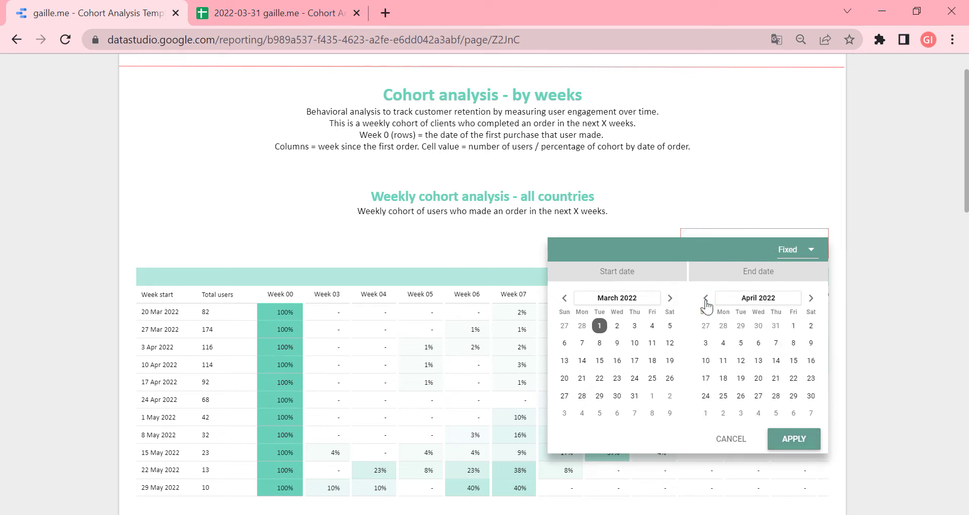
left_click(670, 298)
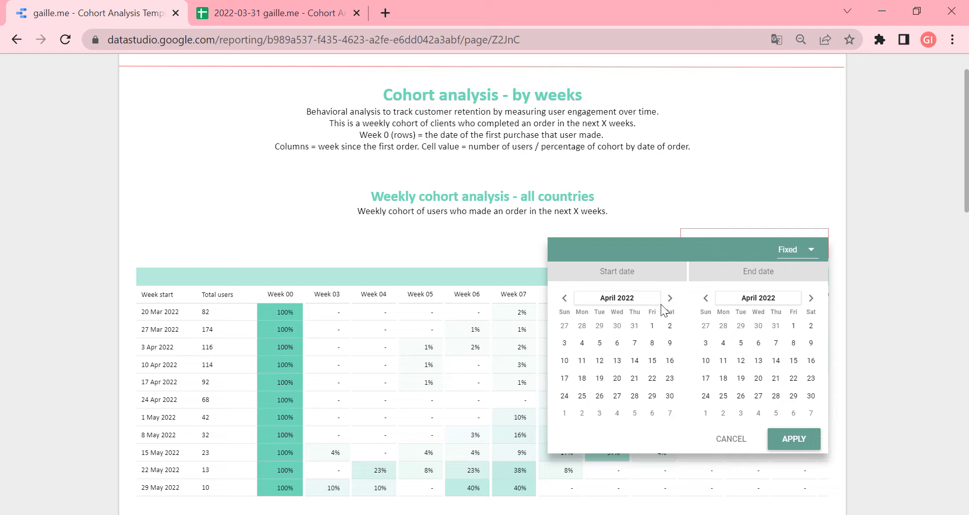
left_click(635, 329)
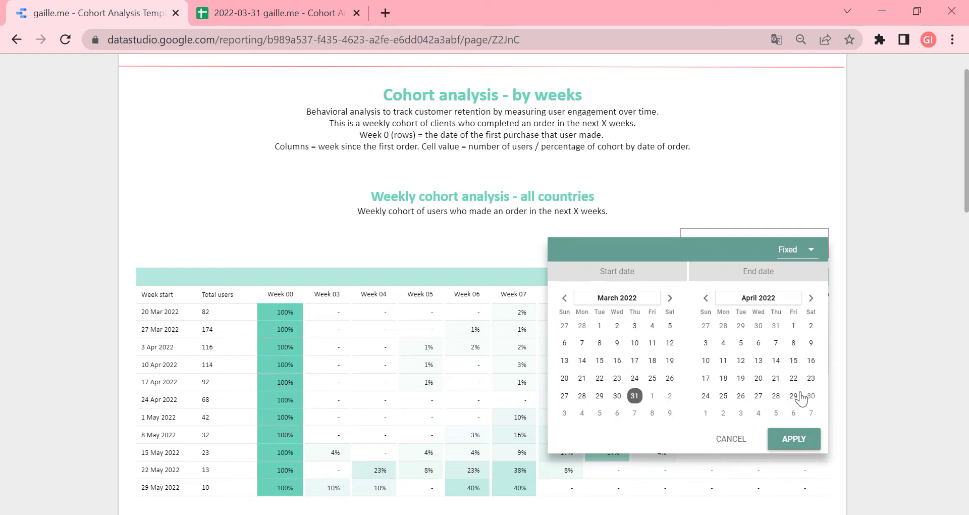
left_click(669, 298)
left_click(648, 325)
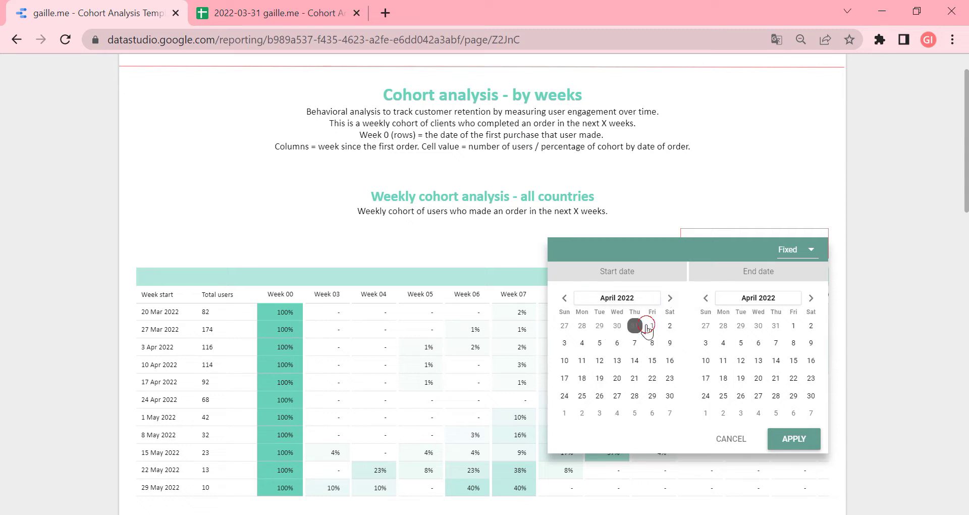
left_click(811, 395)
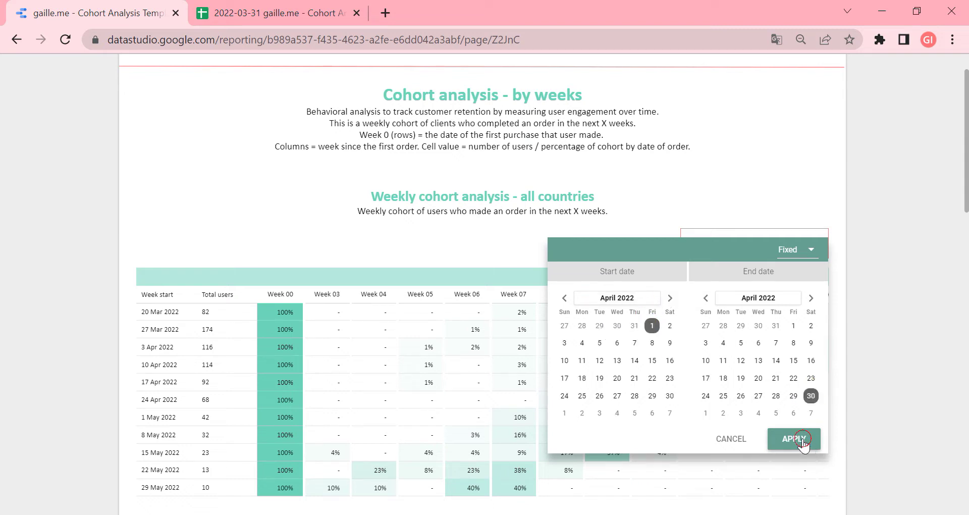
left_click(806, 443)
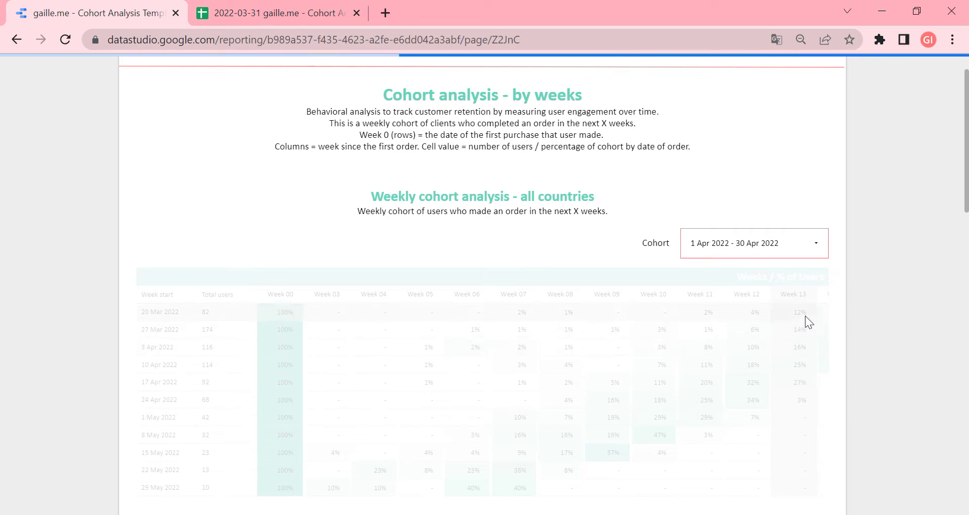
Switch the cohort date range to the This year preset, 1 Jan–31 Dec 2022
left_click(804, 247)
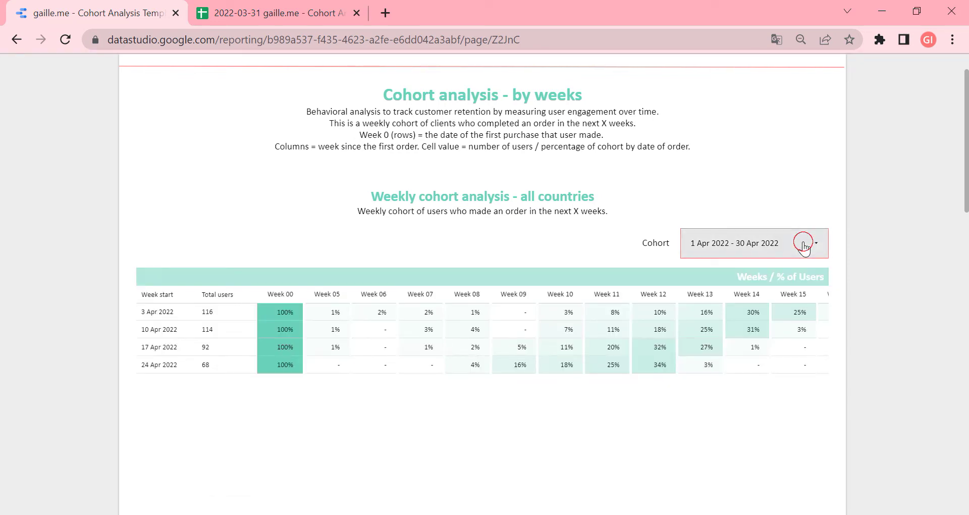
left_click(564, 297)
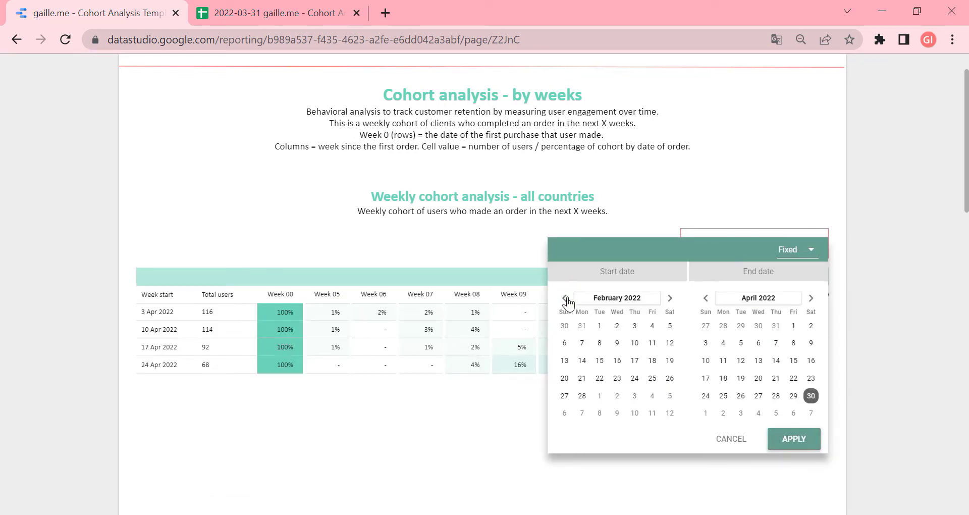
left_click(797, 249)
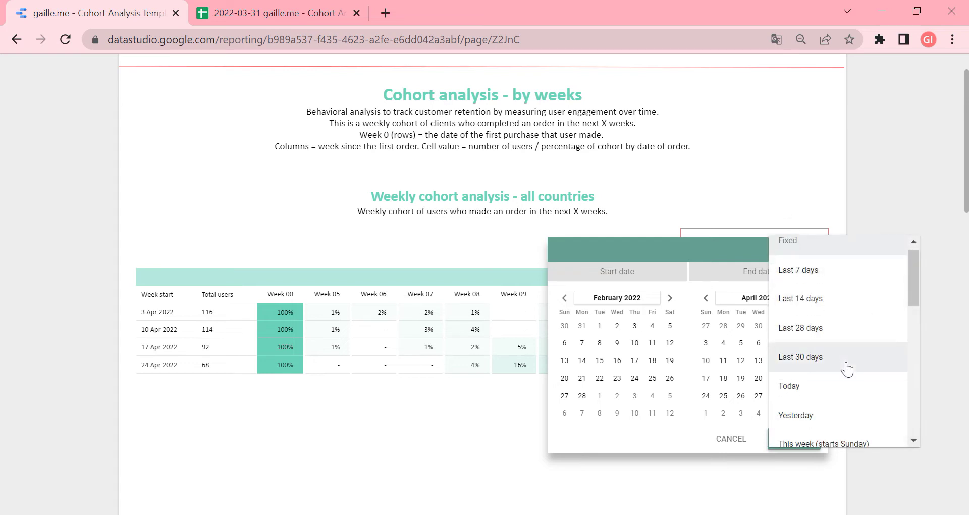
scroll(792, 384, "down", 3)
scroll(851, 369, "down", 2)
scroll(851, 370, "down", 1)
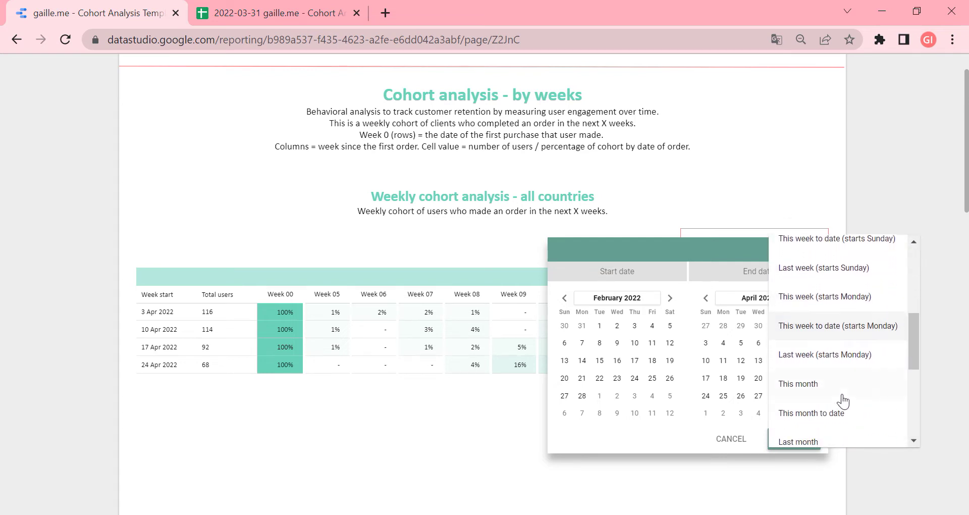
scroll(852, 373, "down", 1)
scroll(853, 378, "down", 1)
scroll(856, 386, "down", 1)
scroll(856, 387, "down", 2)
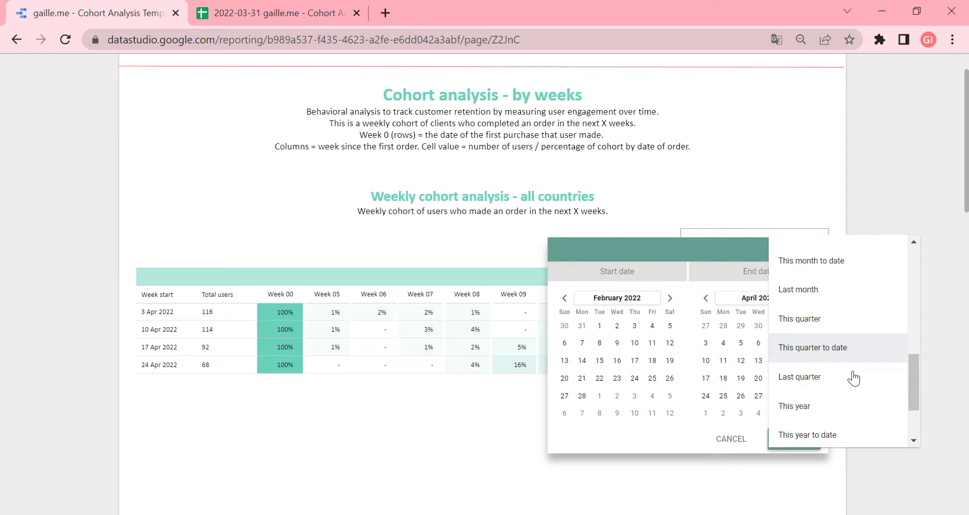
left_click(792, 398)
left_click(813, 433)
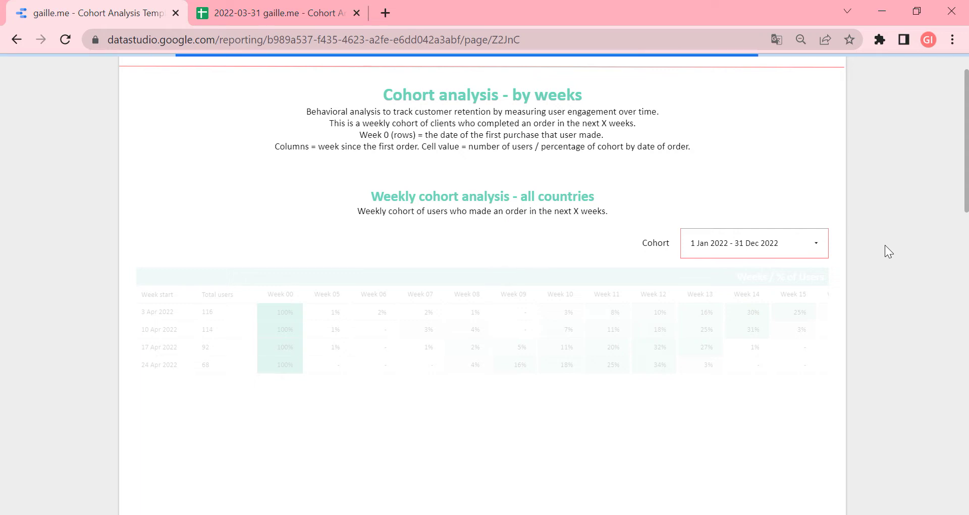
Scroll to the cohort table and reveal its later columns up to Week 17
scroll(887, 250, "down", 2)
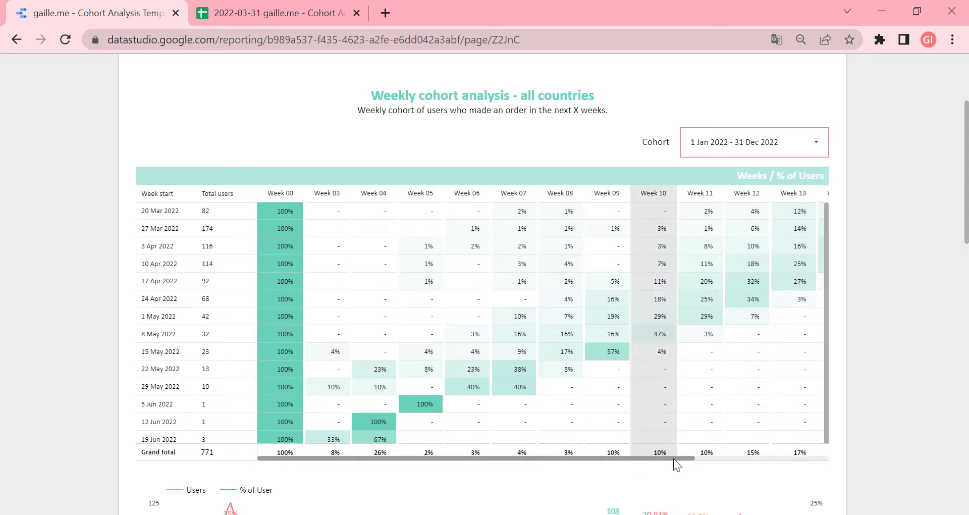
mouse_move(673, 458)
left_mouse_down()
mouse_move(789, 431)
mouse_move(810, 256)
left_mouse_up()
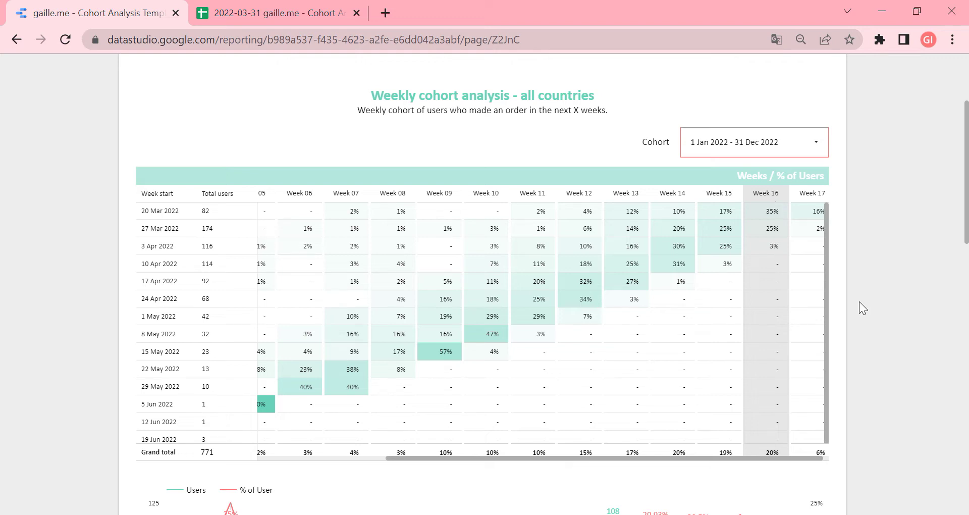
Return the cohort table to Week 00 and view the users and percentage line chart
scroll(864, 268, "down", 2)
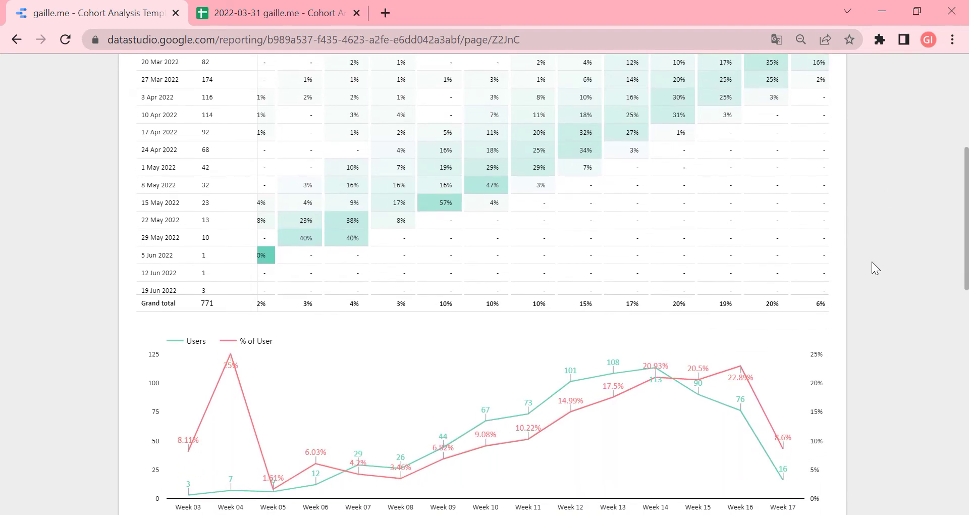
scroll(724, 231, "down", 2)
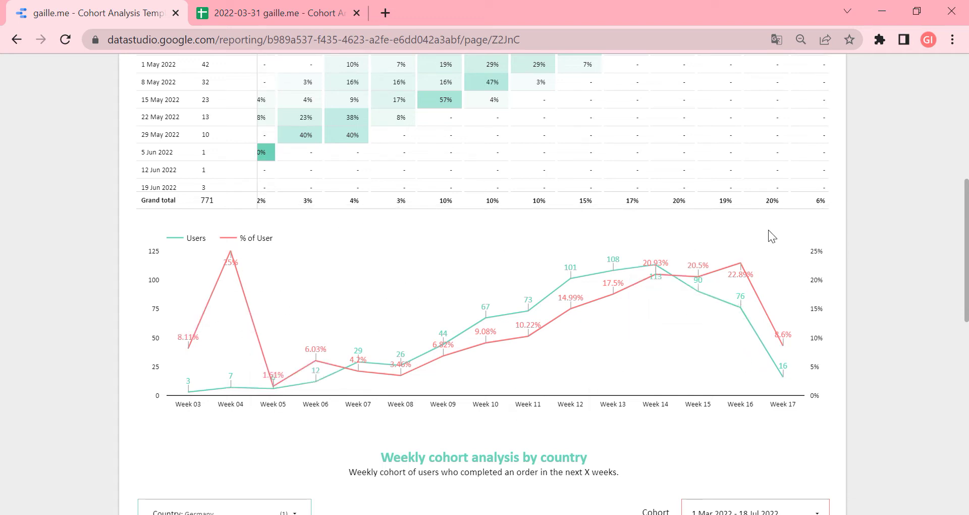
scroll(851, 186, "up", 4)
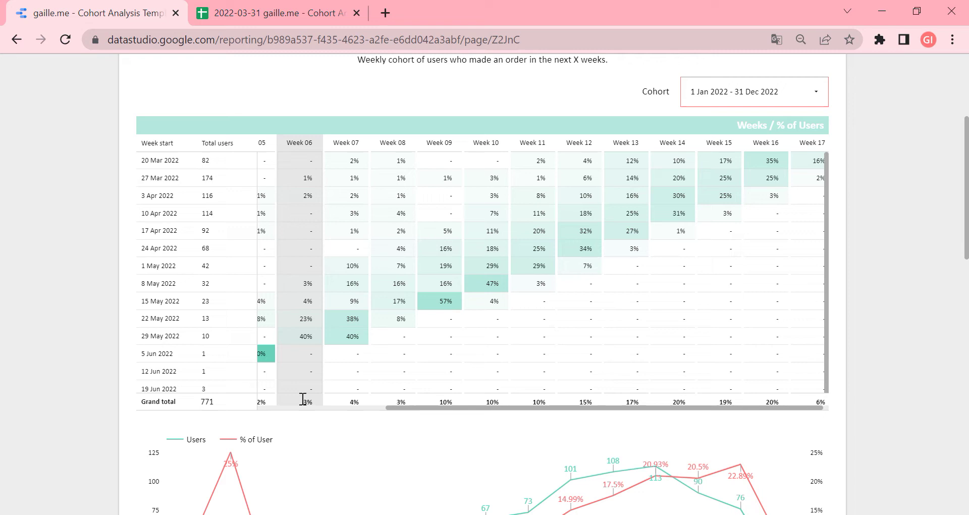
left_click_drag(446, 406, 214, 404)
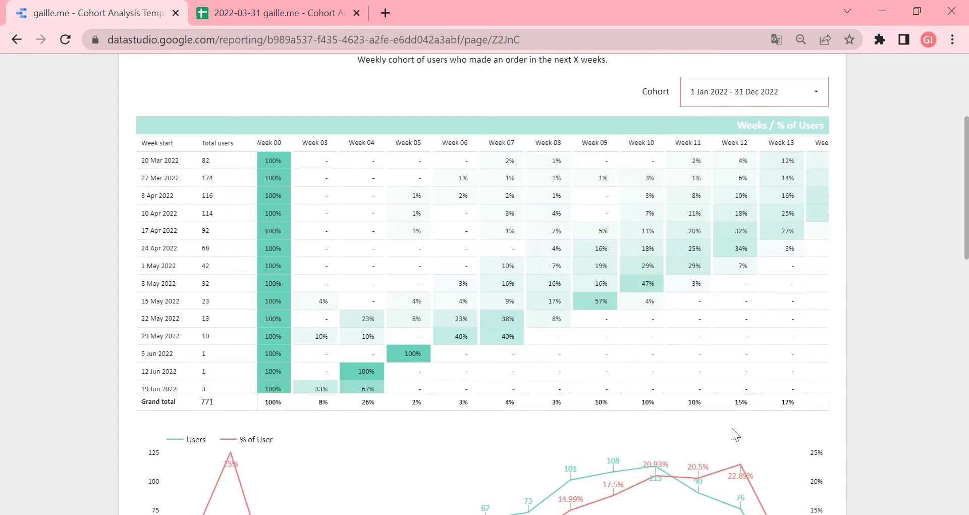
scroll(849, 405, "down", 2)
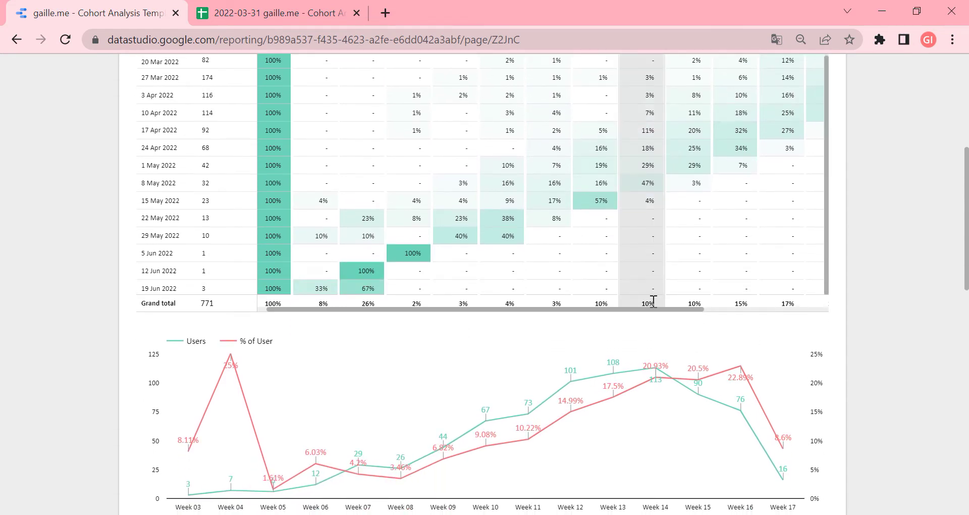
scroll(552, 483, "down", 1)
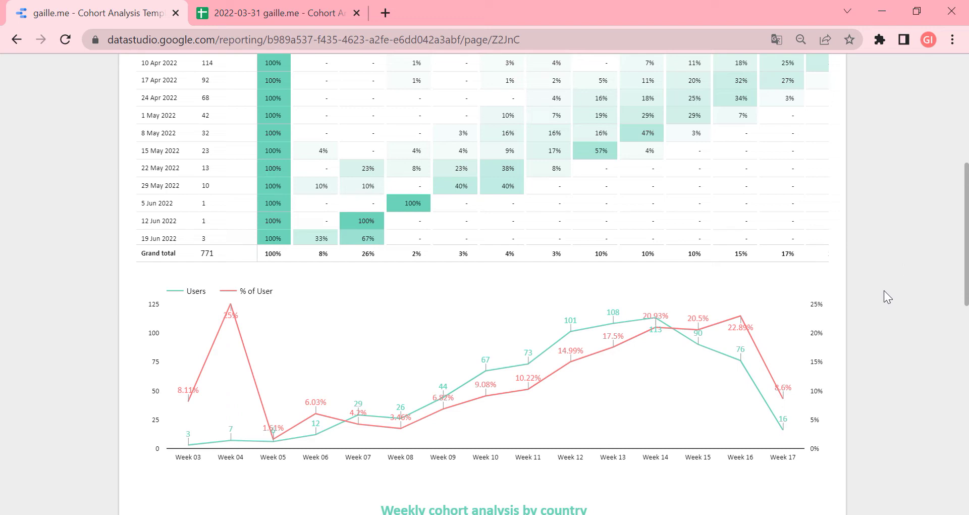
Change the country cohort table's Country filter from Germany to Canada, then return to the report top
scroll(883, 291, "down", 4)
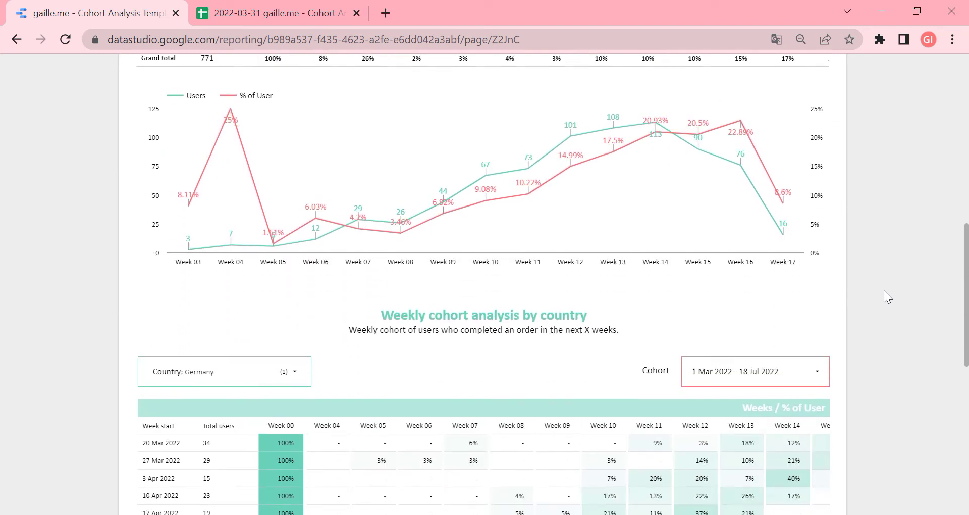
scroll(883, 290, "down", 1)
scroll(888, 285, "down", 2)
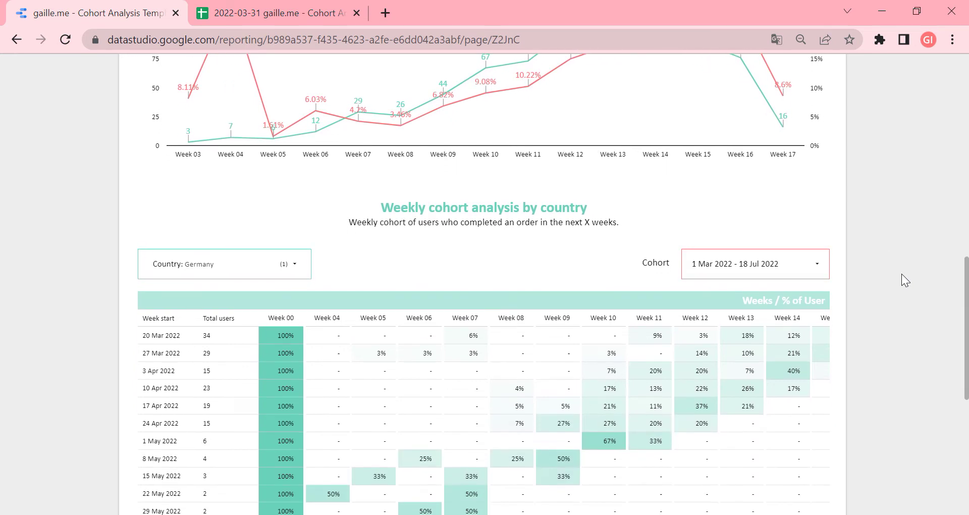
scroll(901, 274, "down", 1)
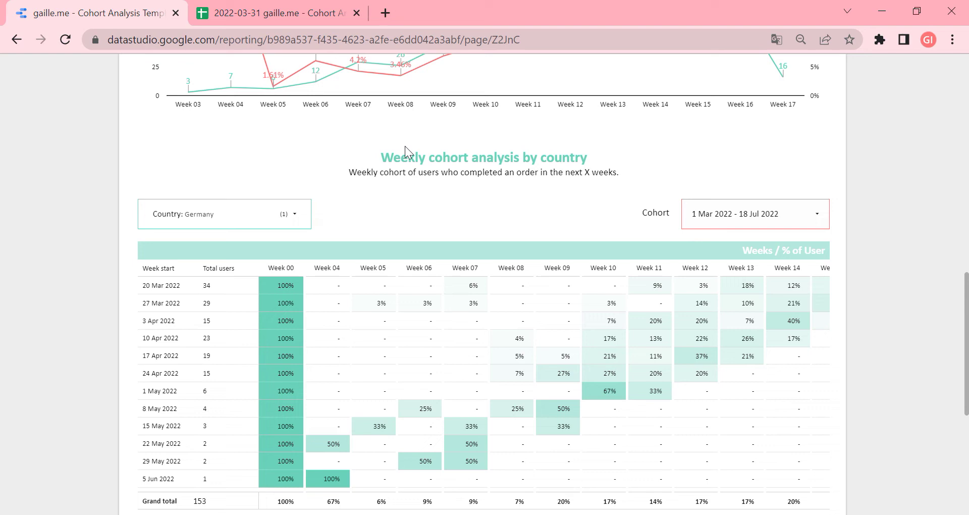
left_click(305, 219)
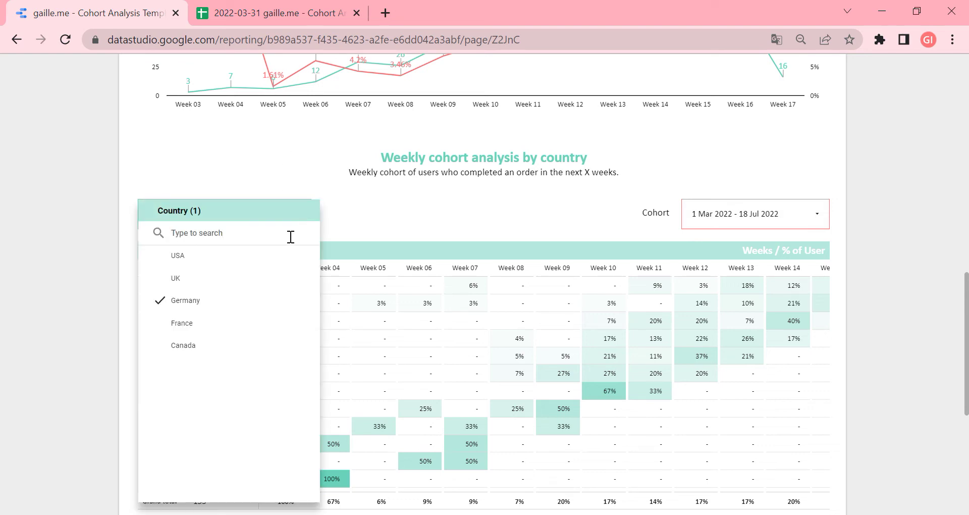
left_click(255, 346)
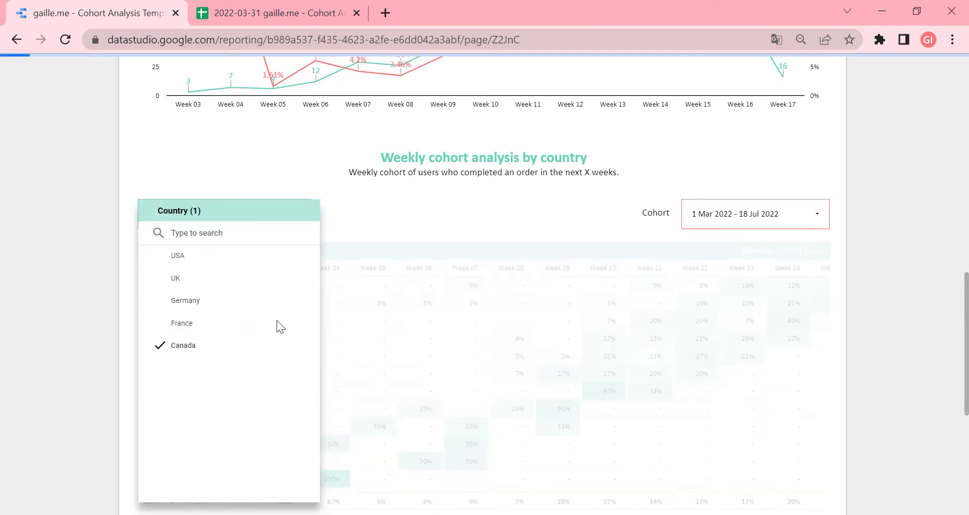
left_click(464, 226)
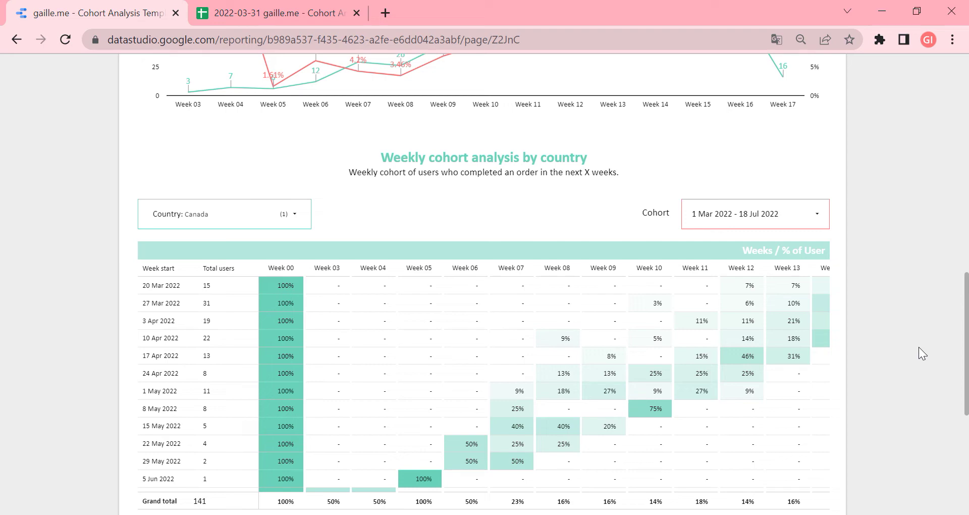
scroll(895, 346, "down", 5)
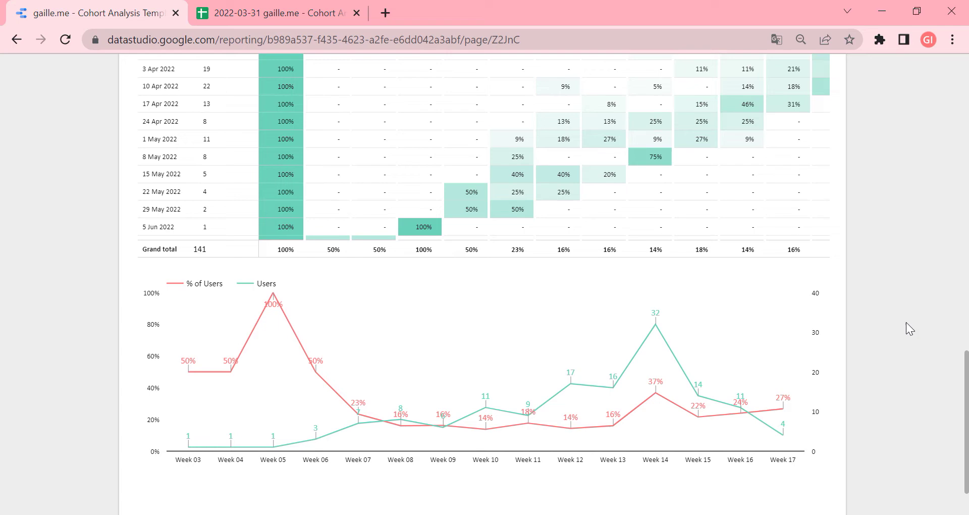
scroll(908, 328, "up", 3)
scroll(906, 323, "up", 5)
scroll(906, 322, "up", 10)
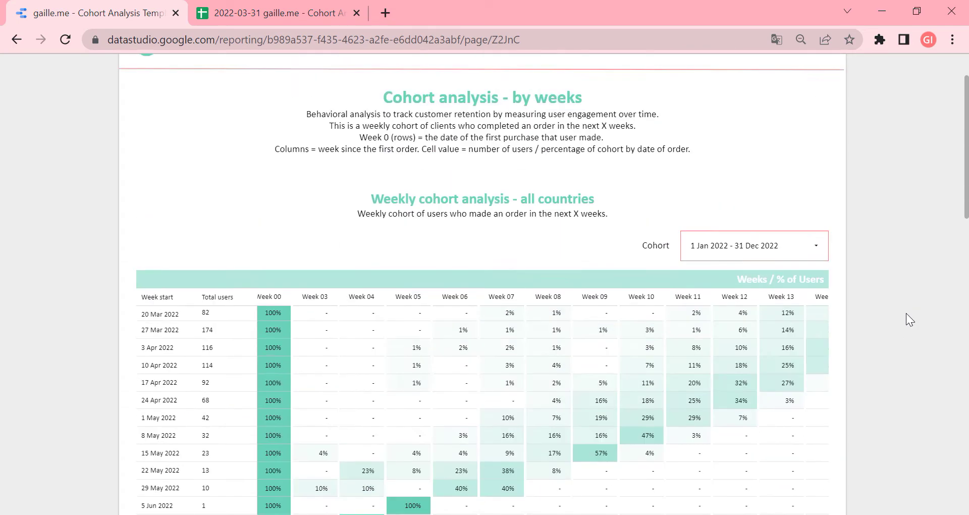
scroll(906, 314, "up", 1)
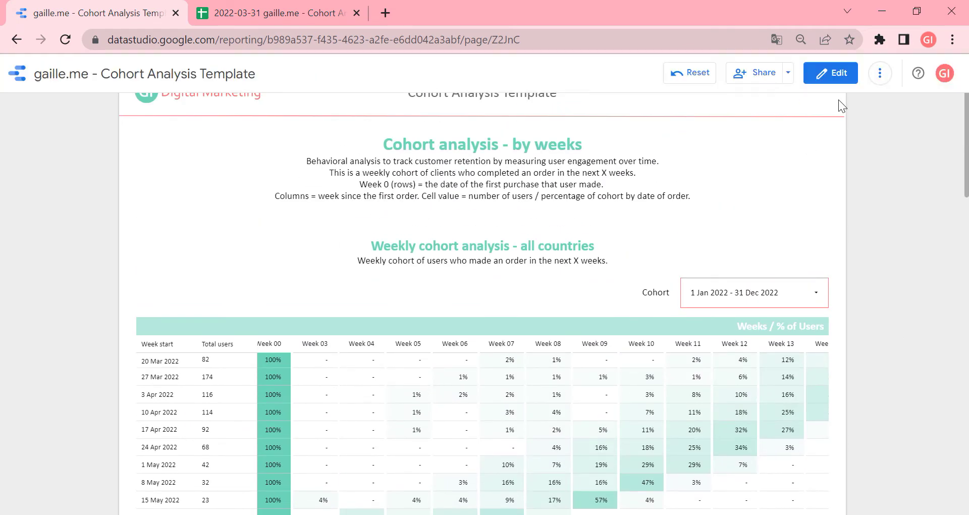
Put the report in edit mode, select and deselect the all-countries table group, and open Resource
left_click(848, 76)
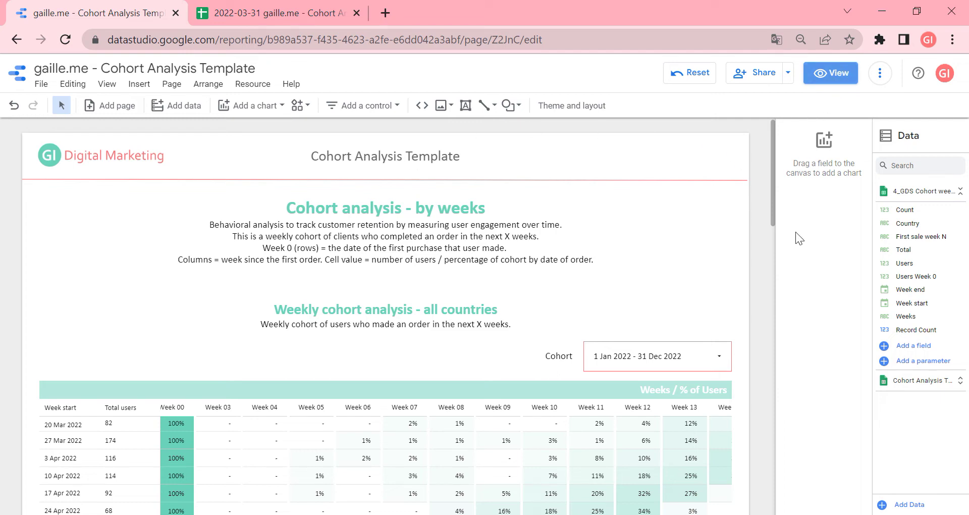
scroll(779, 326, "down", 5)
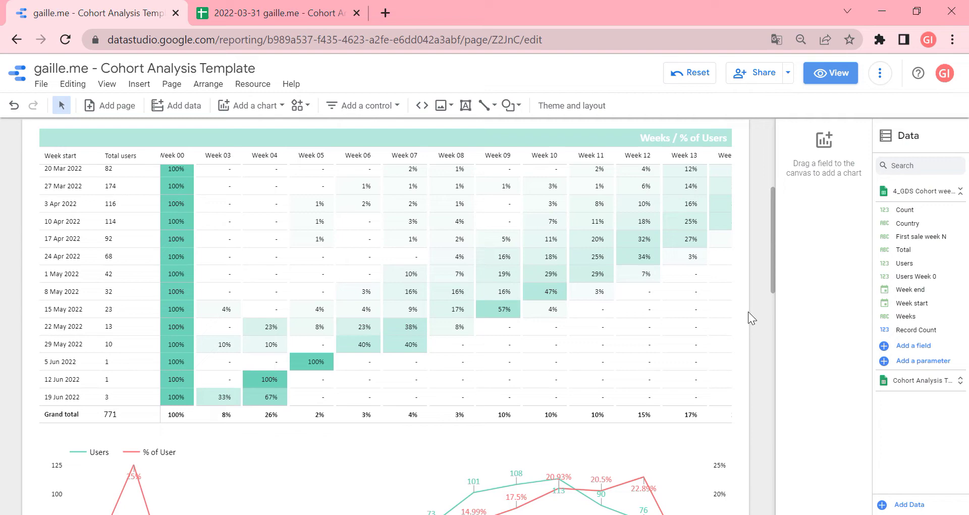
scroll(747, 313, "down", 4)
scroll(751, 225, "up", 1)
scroll(752, 225, "up", 6)
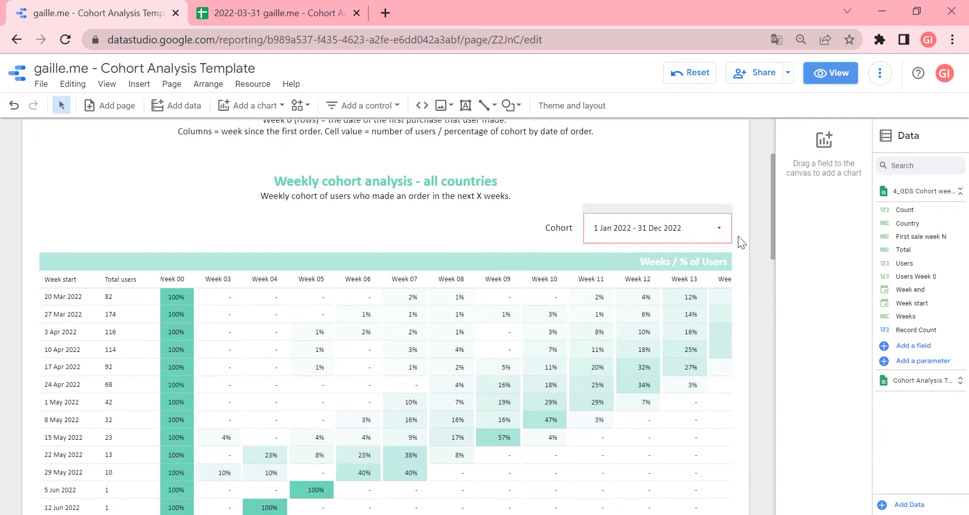
left_click(624, 311)
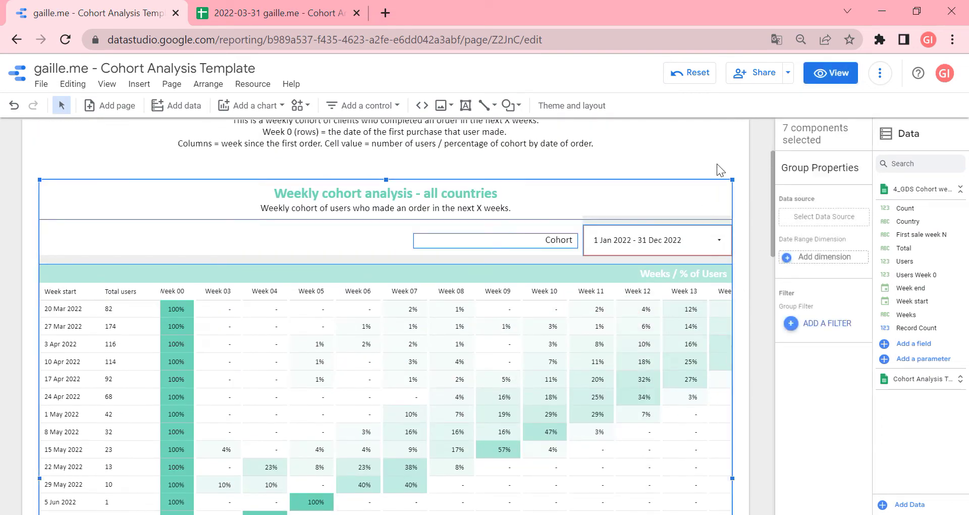
left_click(753, 146)
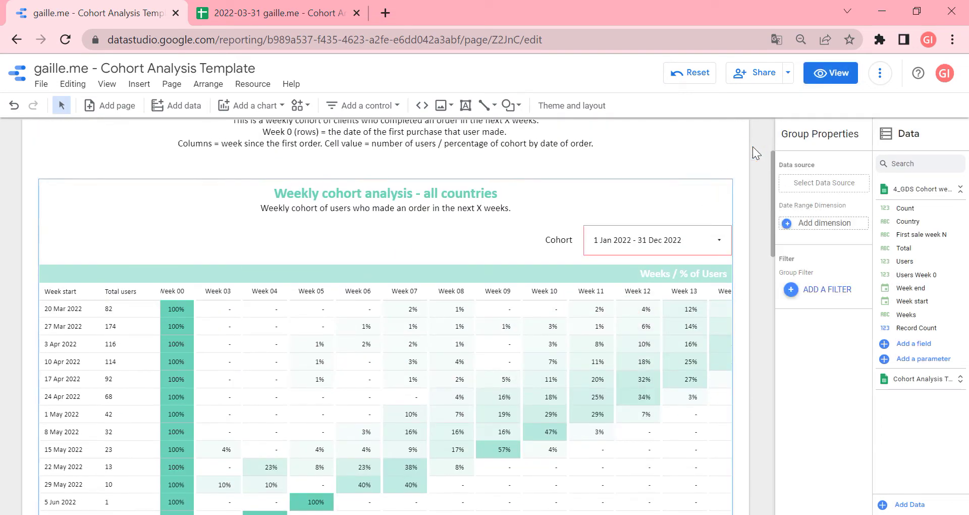
left_click(261, 84)
Show the Manage added data sources list with its two embedded Google Sheets sources
left_click(256, 107)
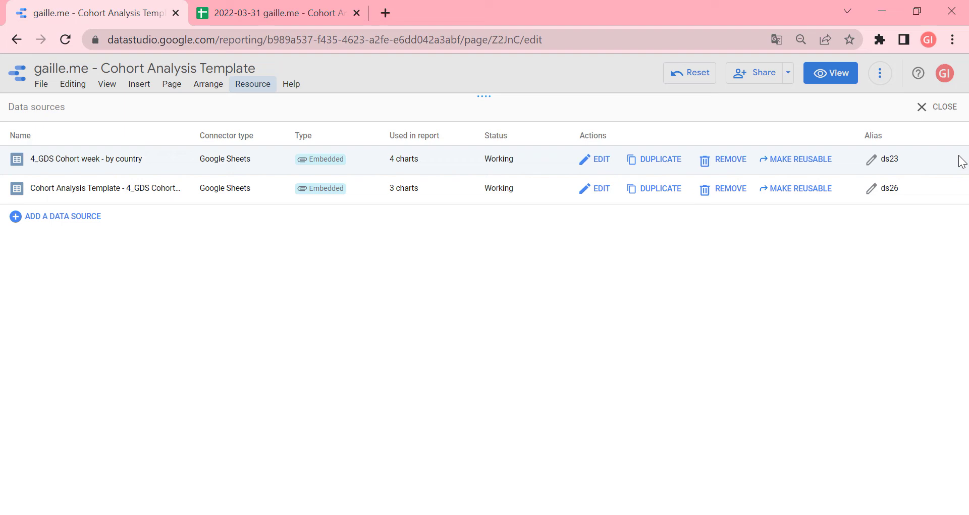
Close the data sources list and go to the spreadsheet's 1_Data export Cohort sheet
left_click(944, 109)
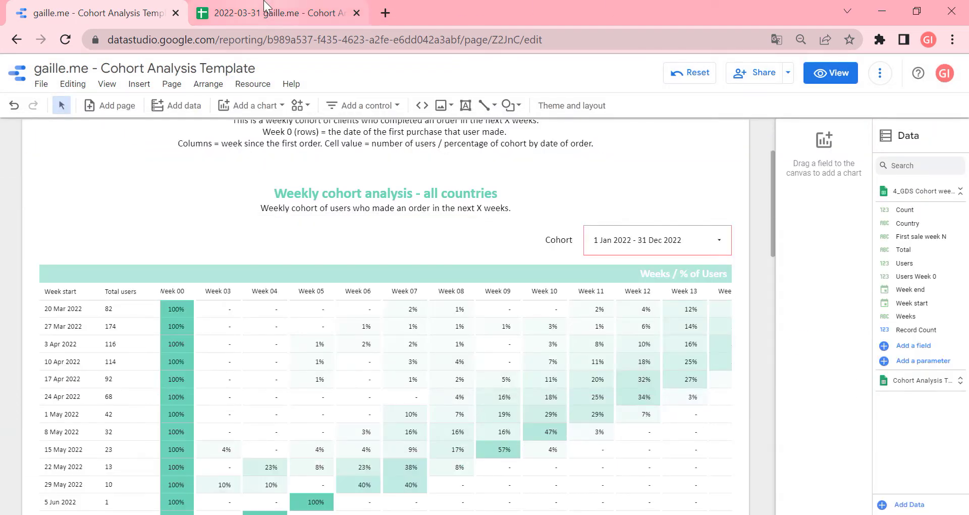
left_click(266, 7)
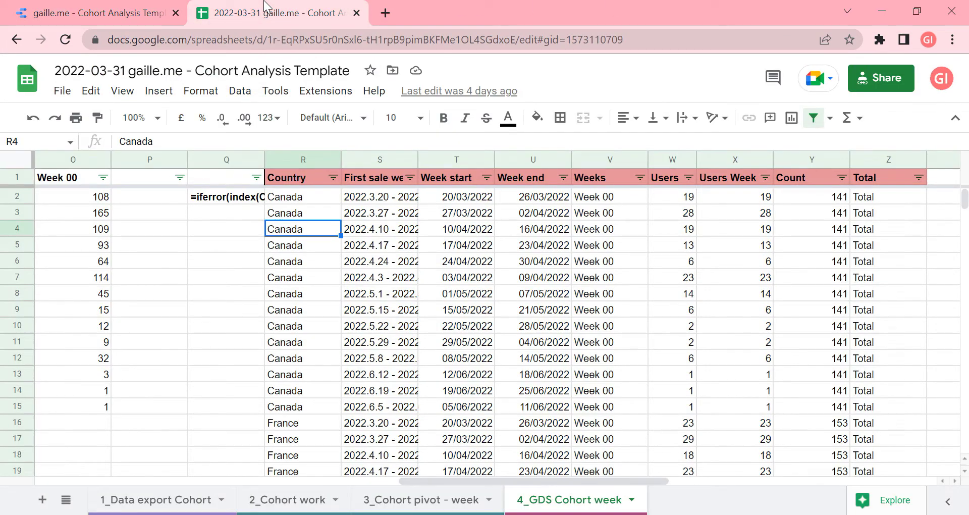
left_click(177, 498)
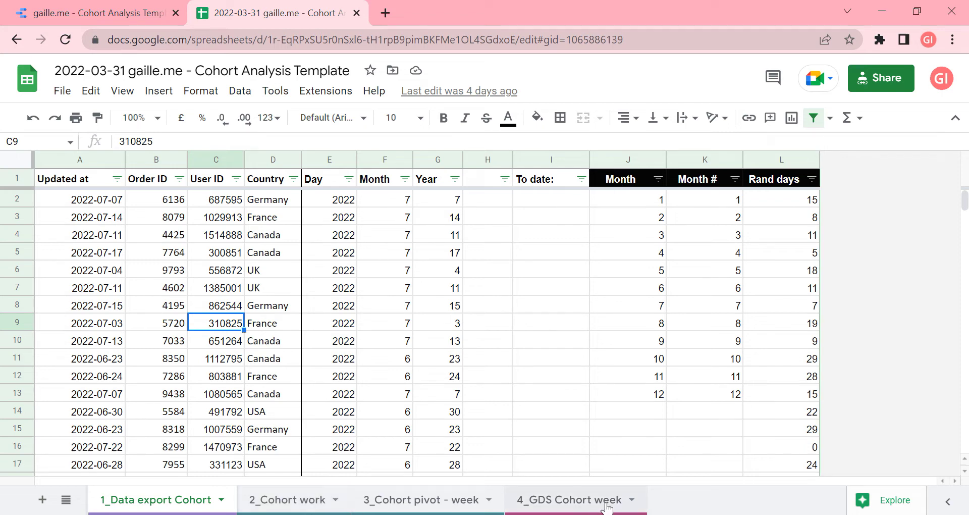
Inspect the Updated at =today() formulas in cells A2 and A5
left_click(119, 201)
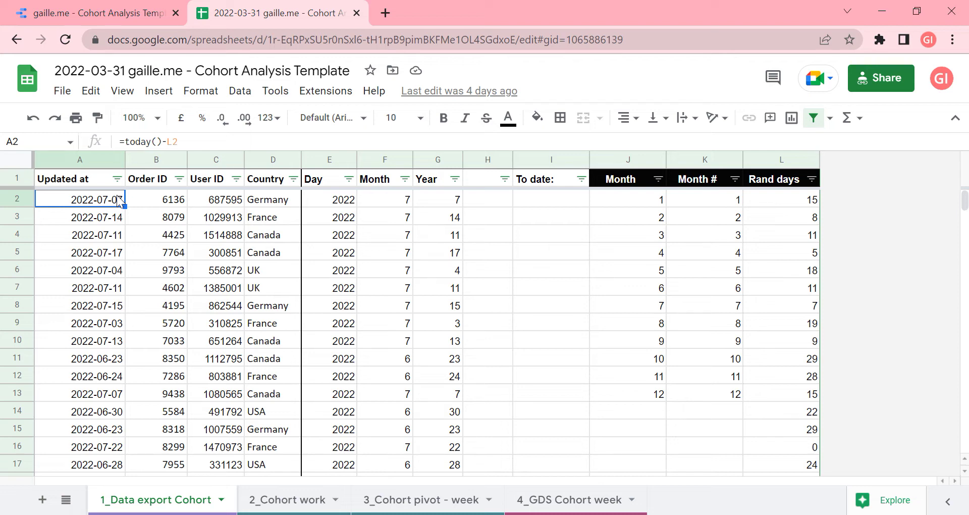
left_click(86, 258)
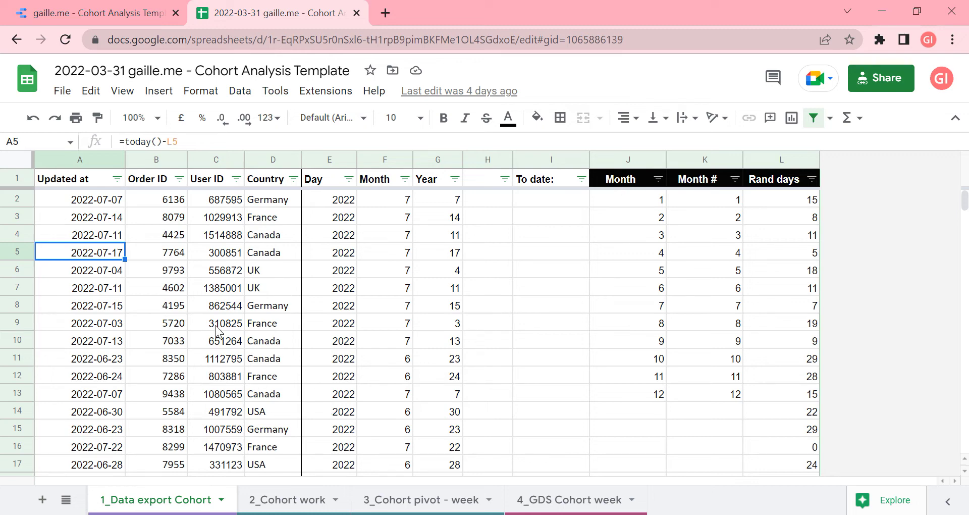
On the 2_Cohort work sheet, inspect the Country lookup and UNIQUE User ID formulas
left_click(297, 505)
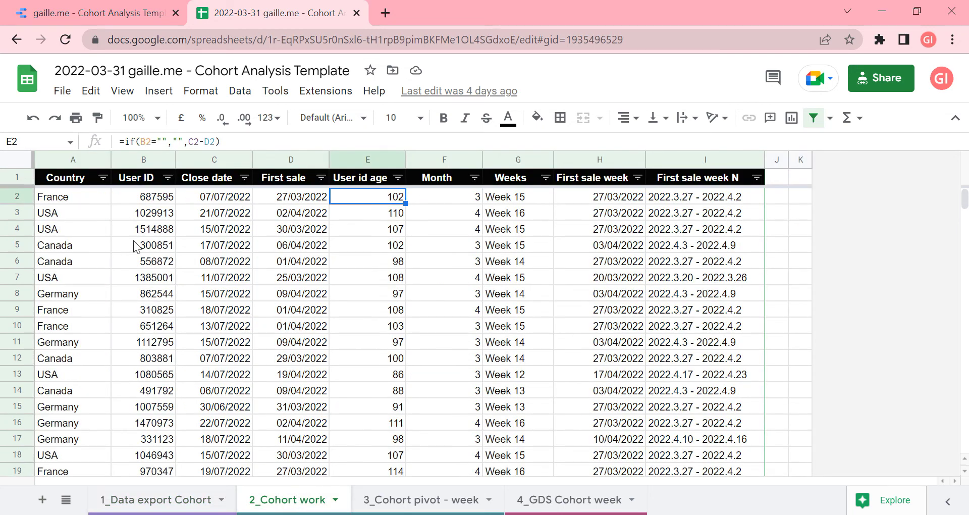
left_click(65, 219)
key("Up")
key("Up")
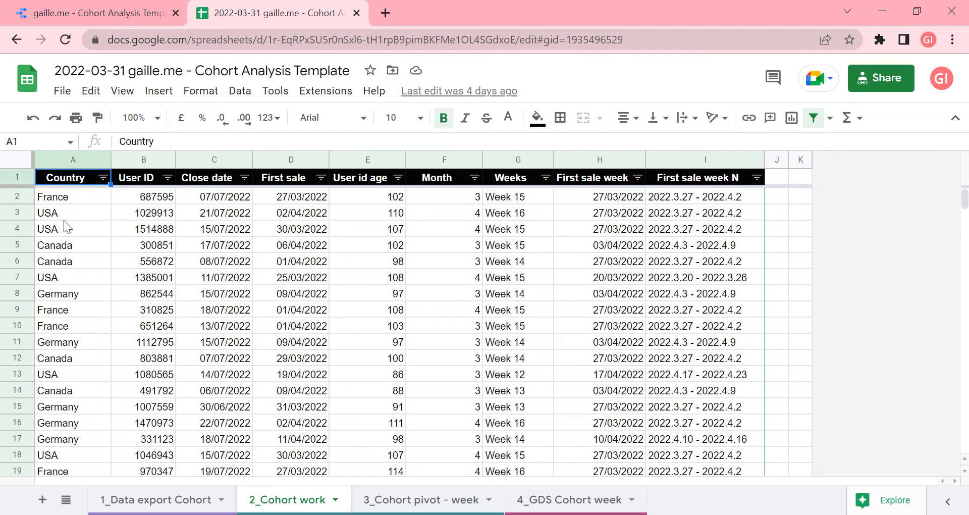
key("Right")
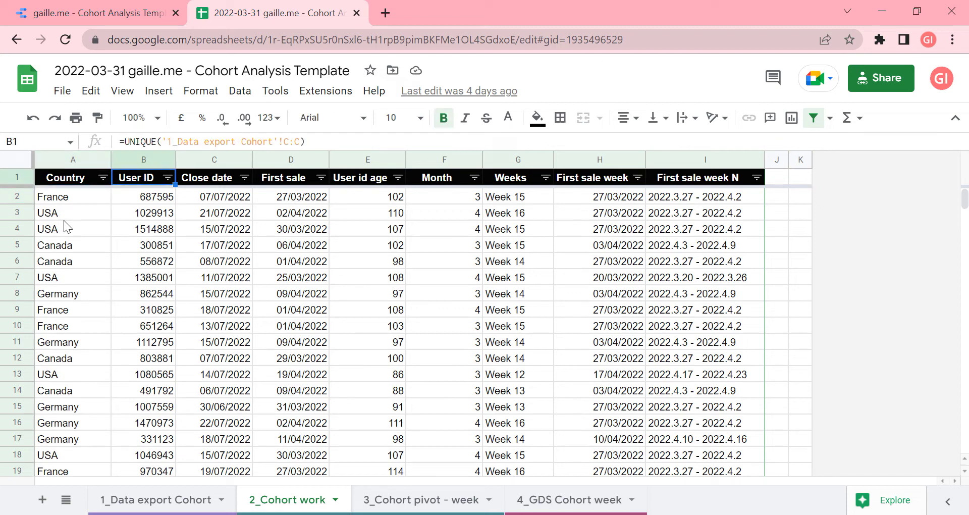
key("Down")
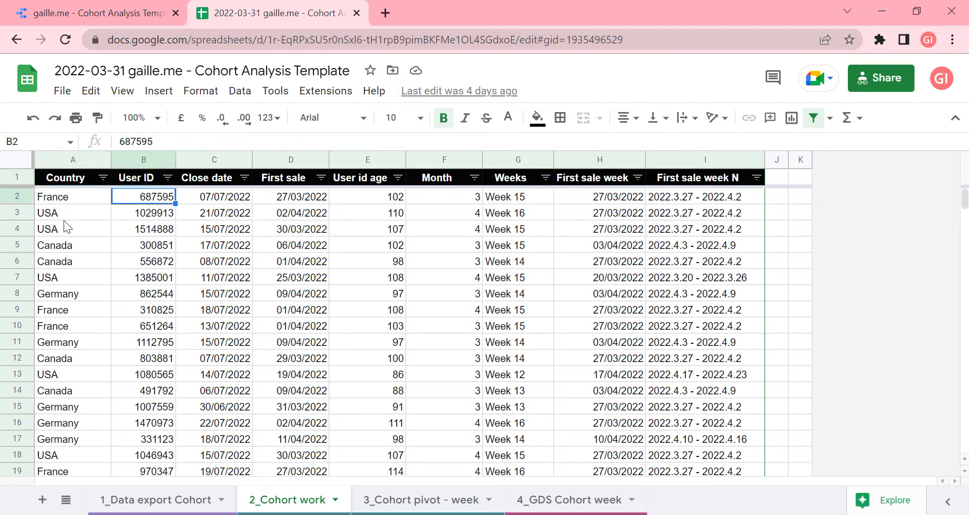
key("Left")
key("Up")
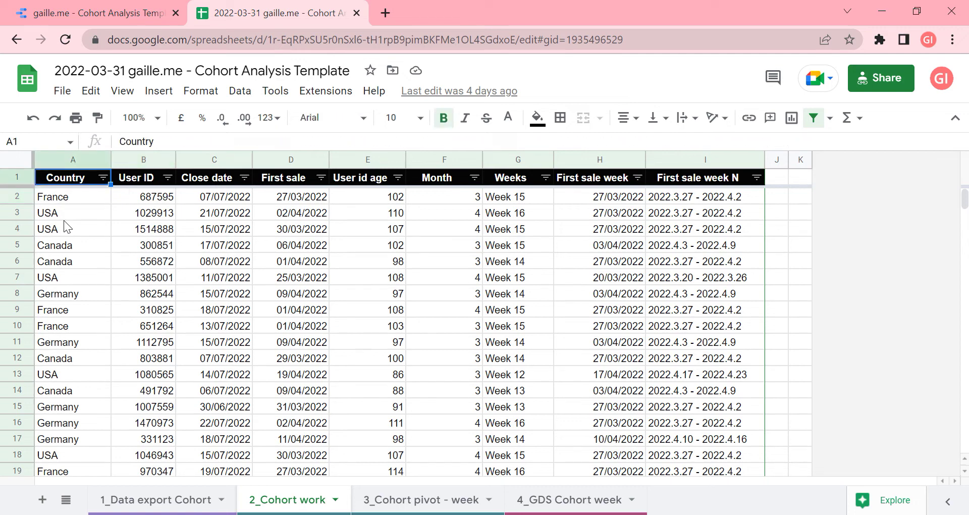
key("Down")
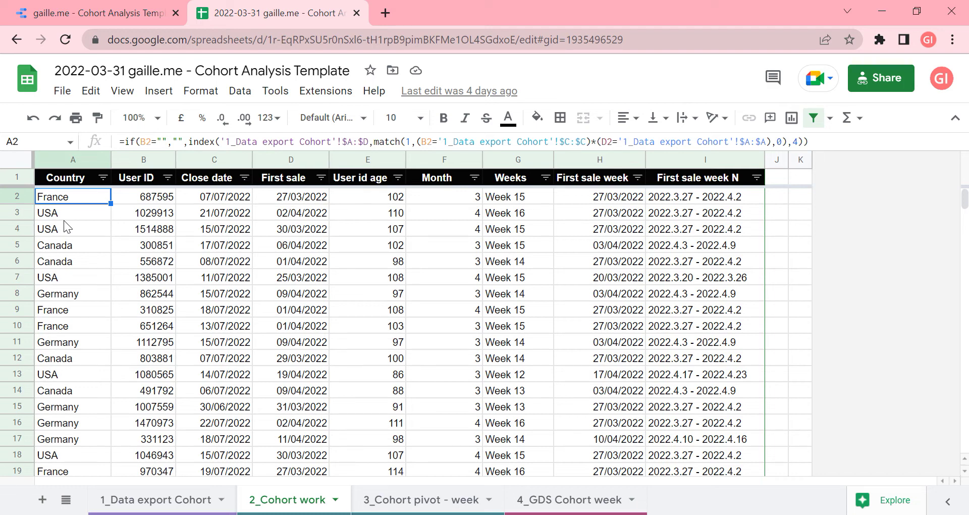
key("Right")
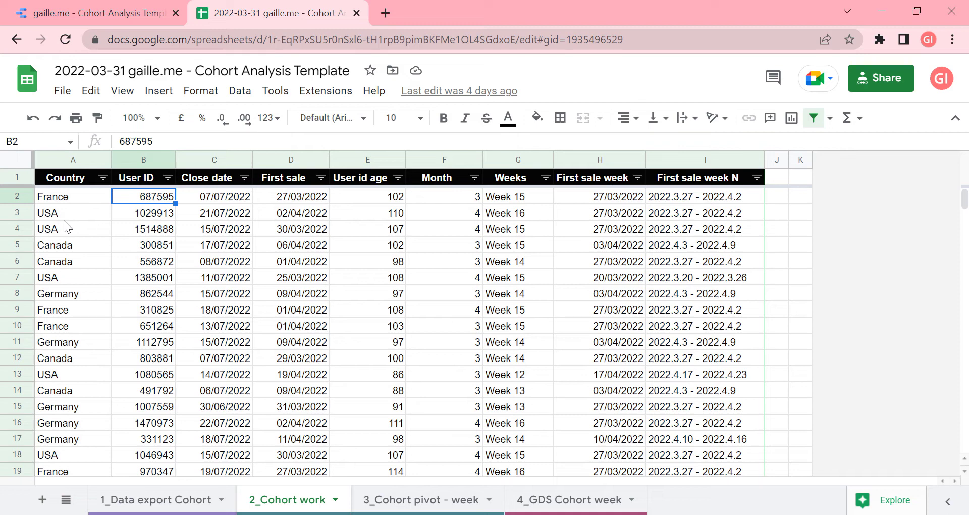
key("Left")
key("Right")
Review the Close date, User id age, Month and Weeks formulas, then show the 3_Cohort pivot - week sheet
key("Right")
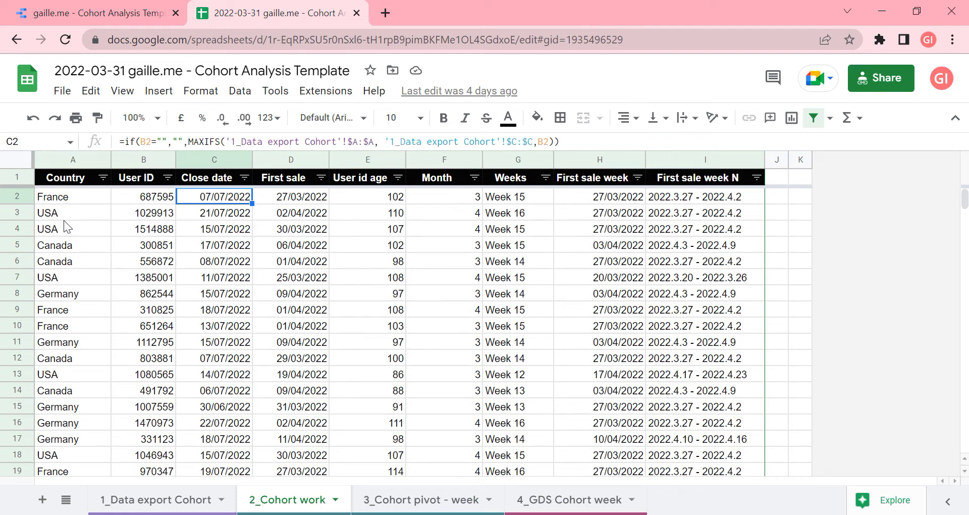
key("Right")
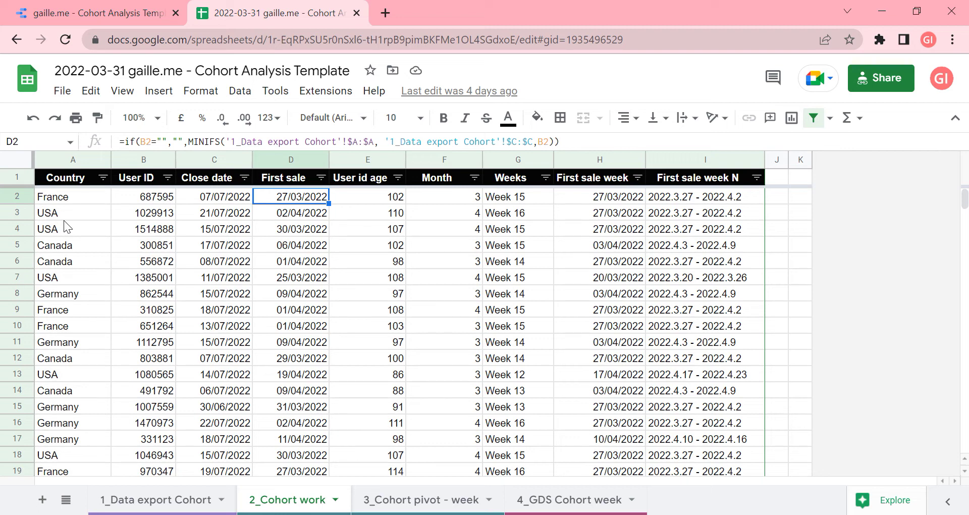
key("Right")
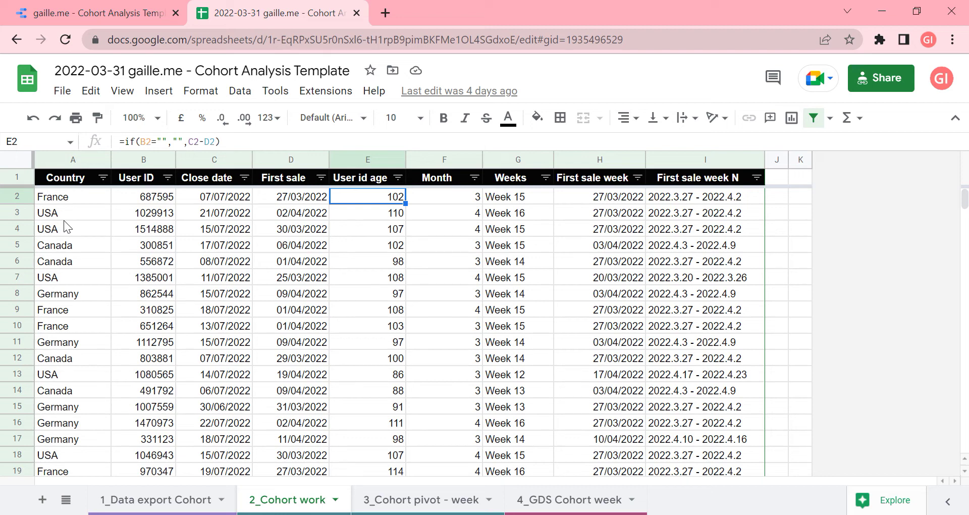
key("Right")
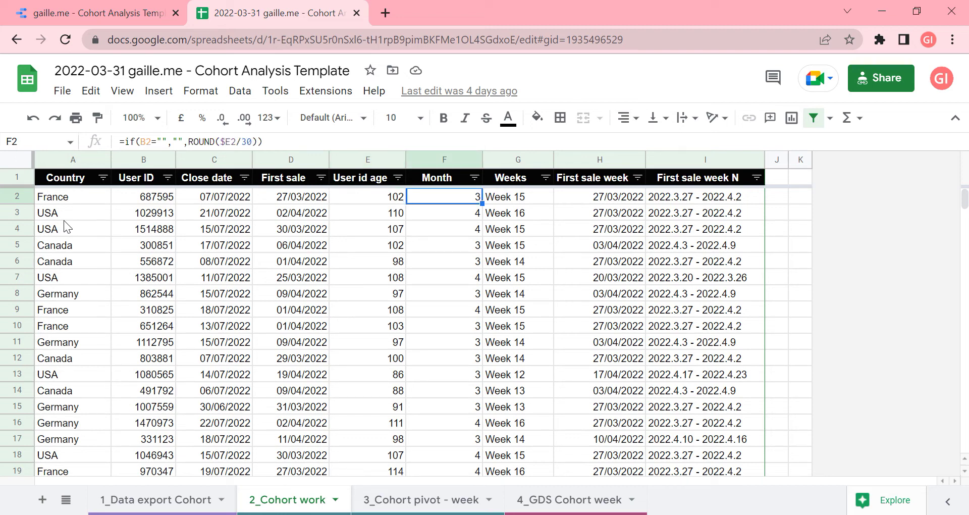
key("Right")
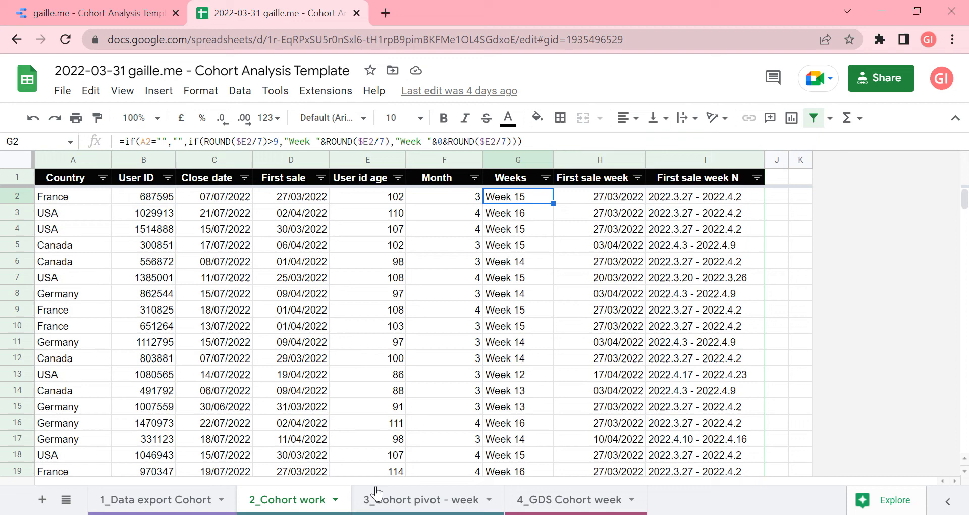
left_click(401, 504)
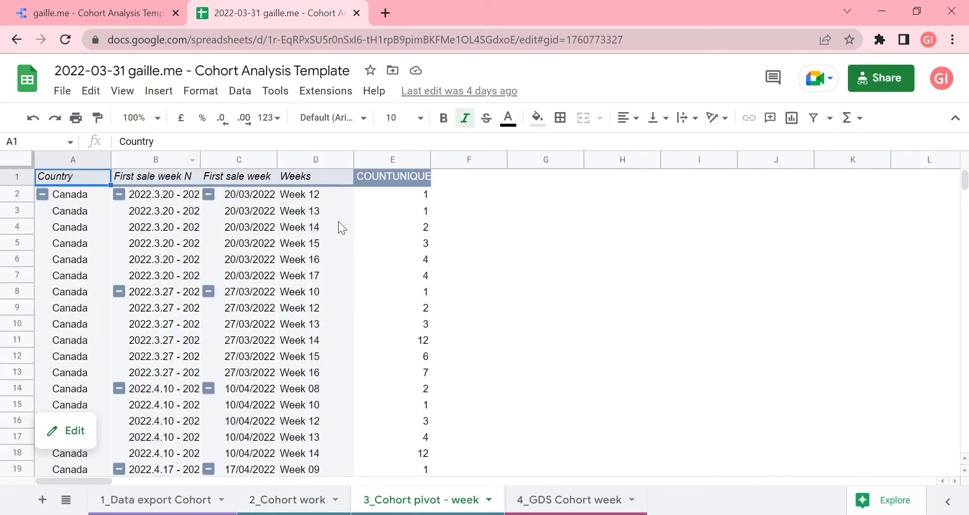
Check pivot counts in E2 and E12 and confirm the value column is COUNTUNIQUE of User ID
left_click(405, 194)
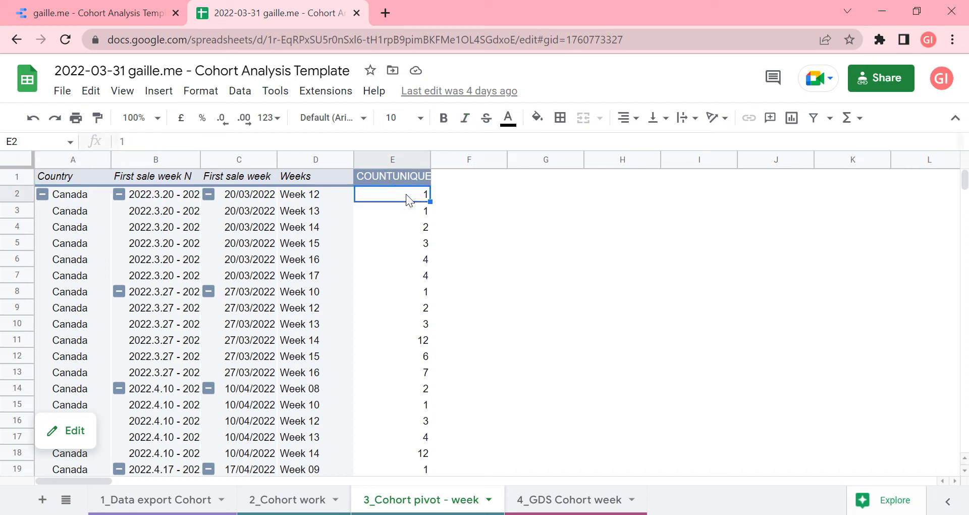
left_click(419, 355)
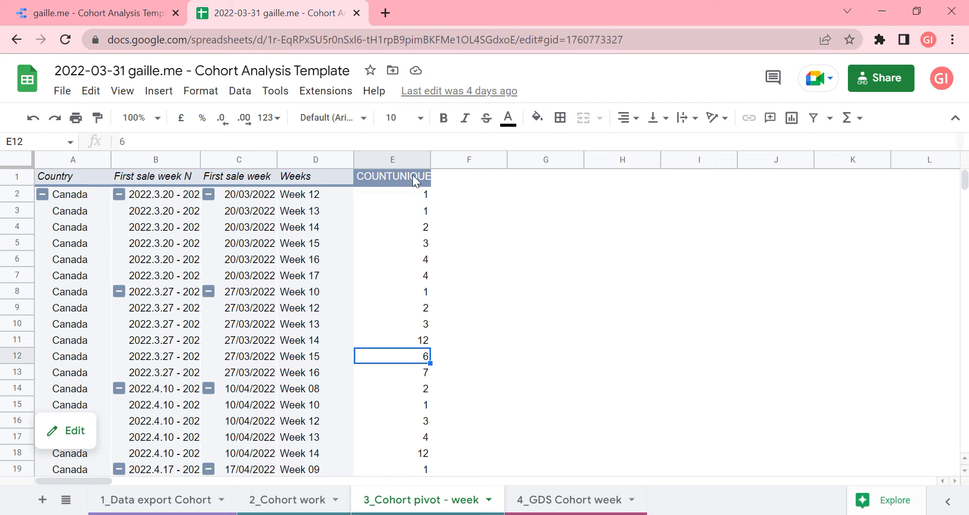
left_click(409, 178)
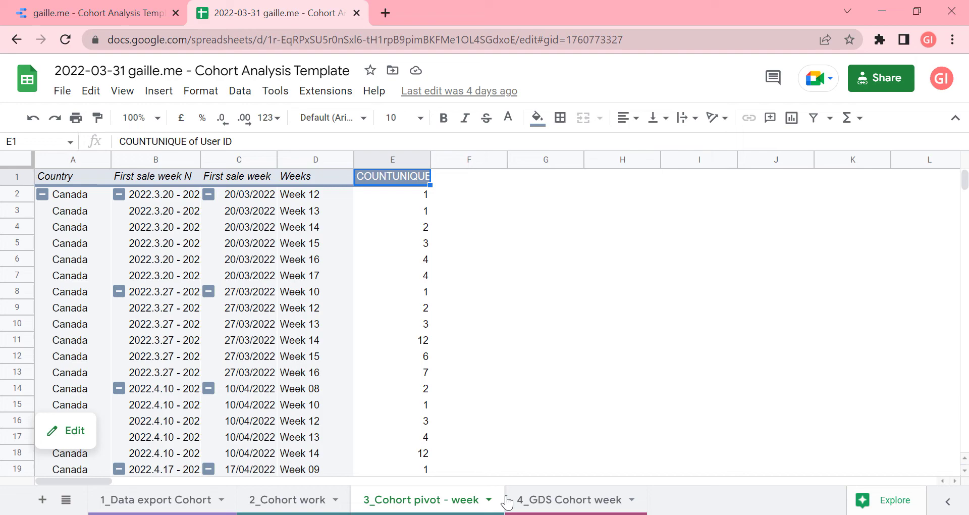
left_click(544, 502)
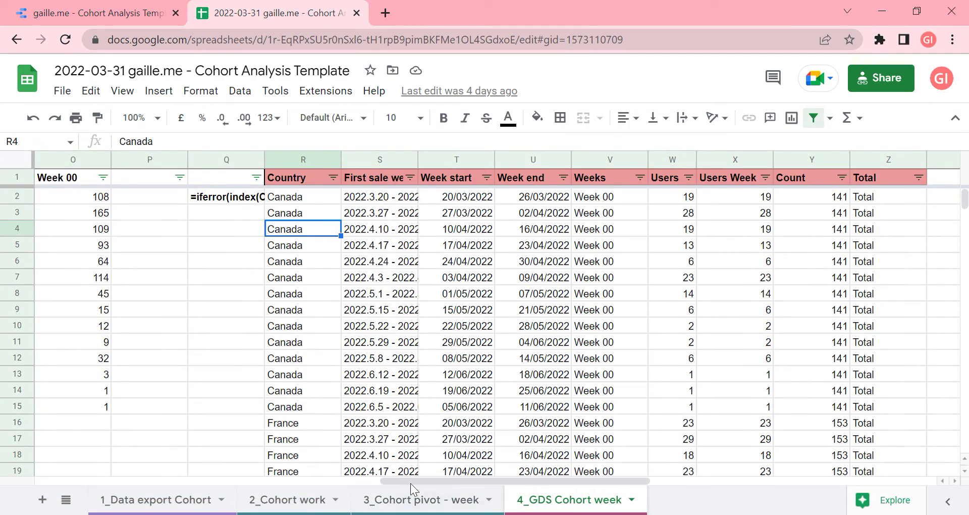
left_click_drag(410, 480, 109, 480)
scroll(171, 437, "left", 2)
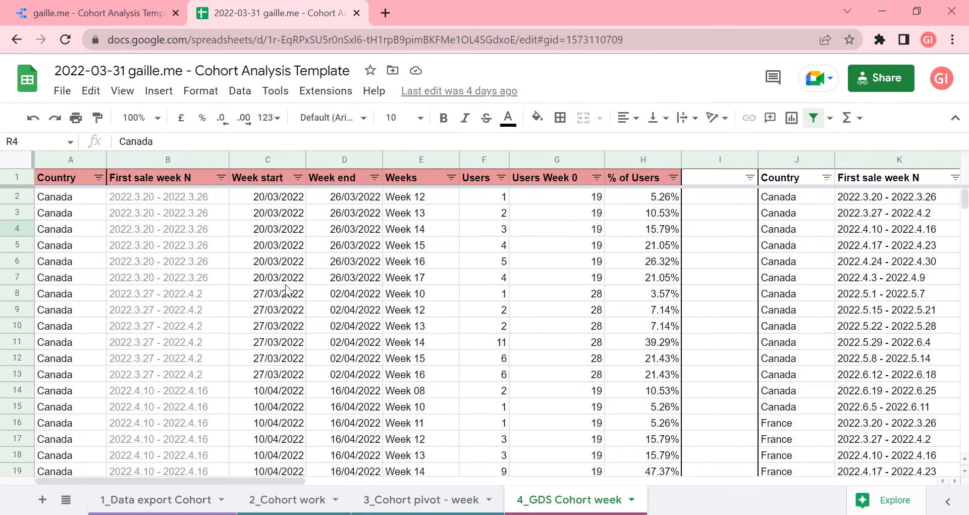
left_click_drag(276, 476, 416, 477)
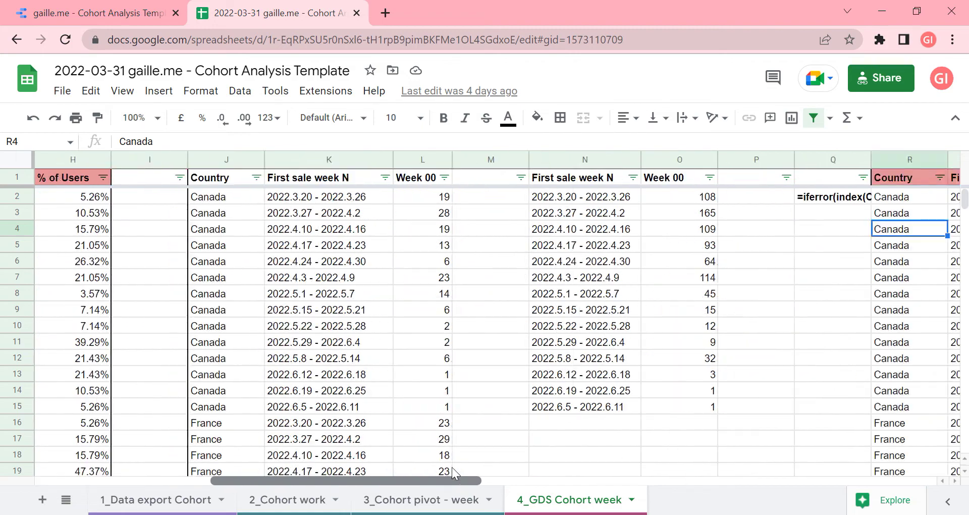
left_click_drag(513, 183, 516, 374)
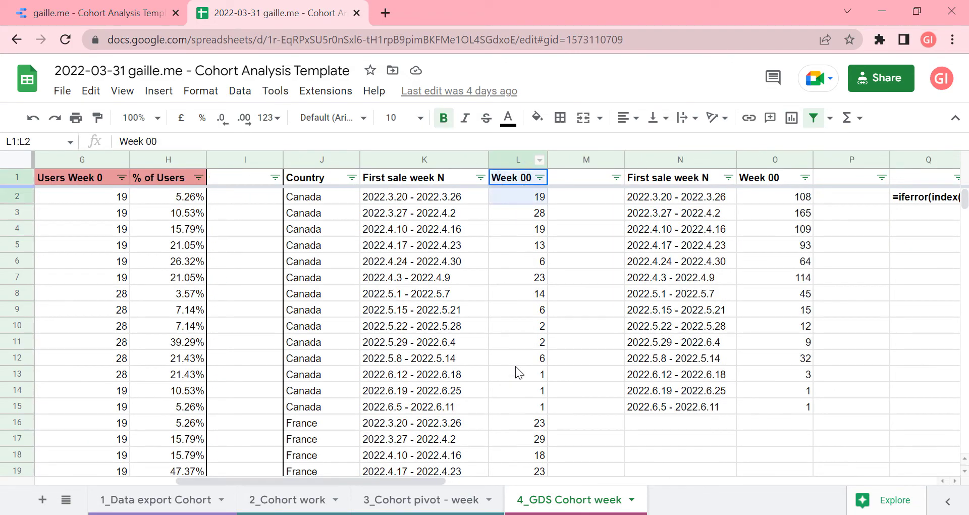
left_click_drag(418, 480, 653, 481)
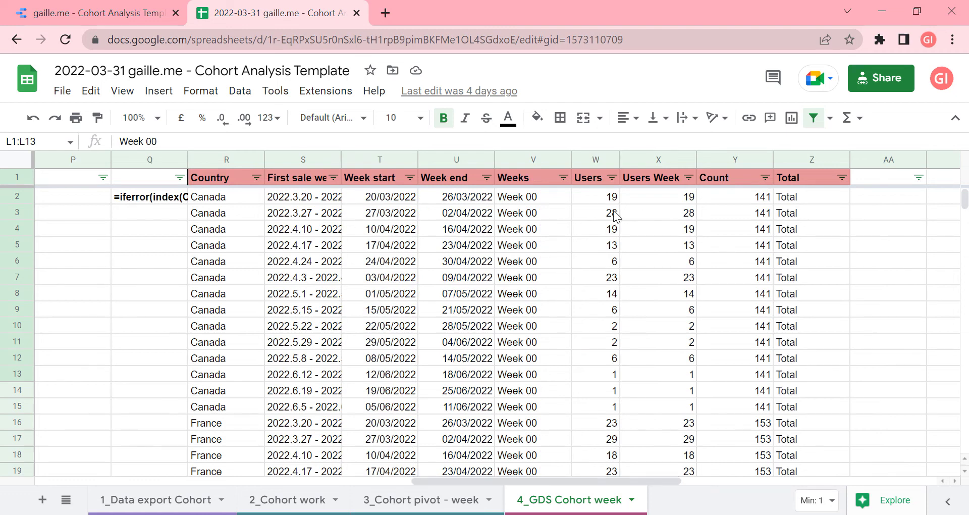
left_click_drag(532, 212, 527, 327)
scroll(530, 333, "down", 8)
scroll(530, 332, "down", 5)
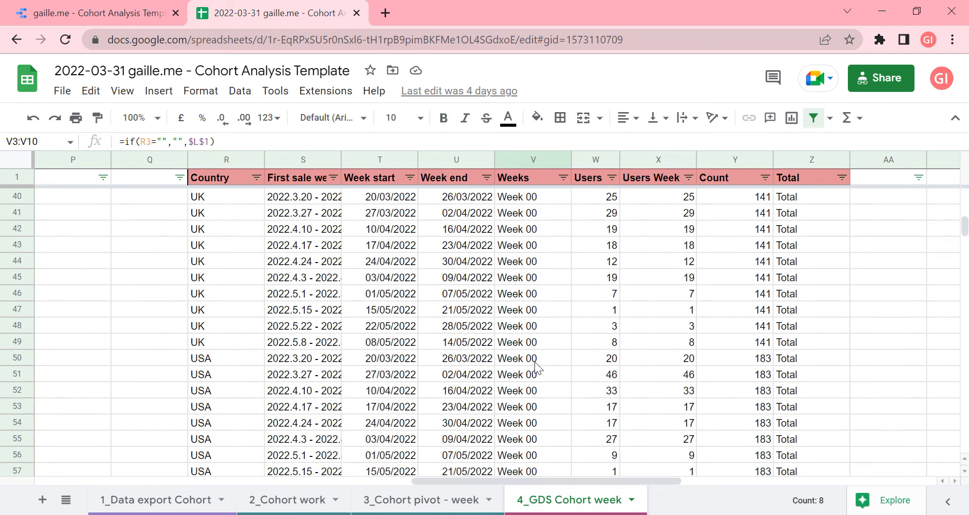
scroll(530, 303, "down", 5)
left_click_drag(530, 262, 547, 424)
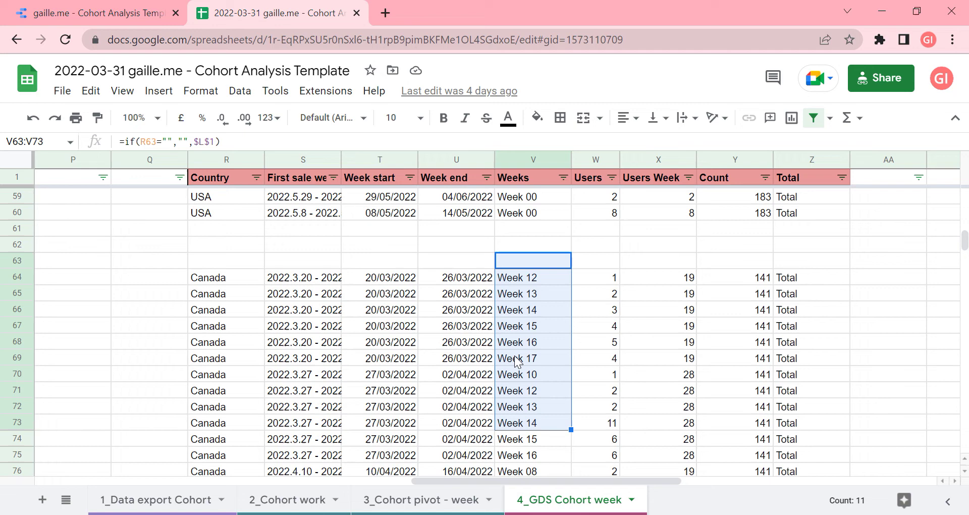
scroll(525, 355, "up", 6)
scroll(525, 356, "up", 13)
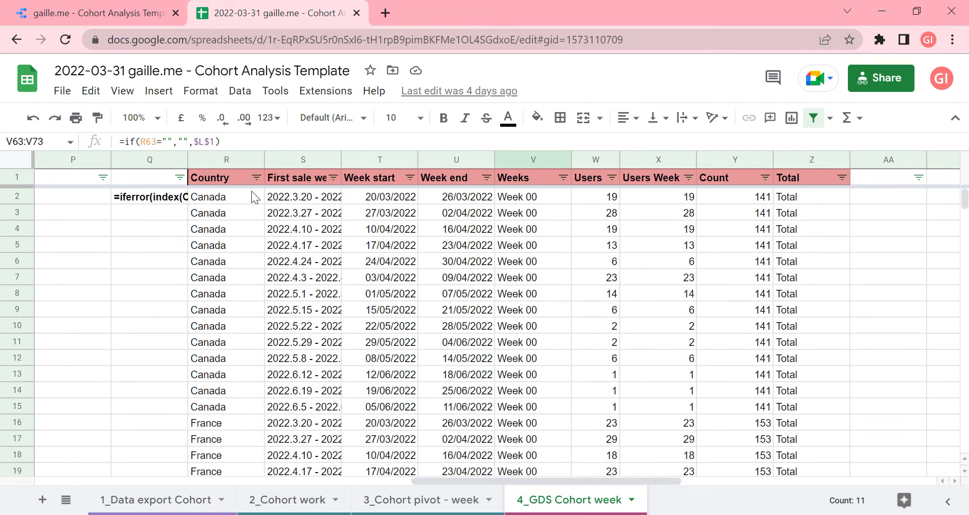
mouse_move(226, 159)
left_click_drag(235, 158, 845, 184)
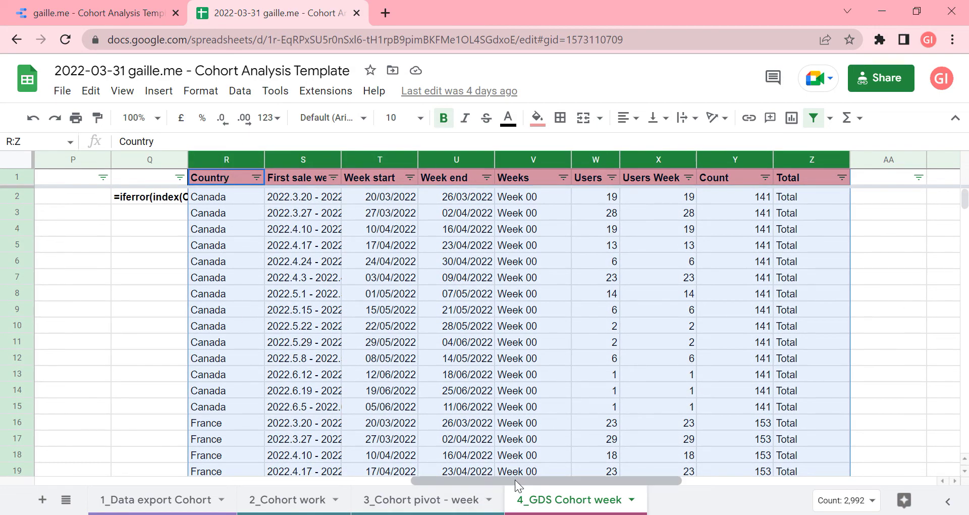
left_click_drag(514, 479, 729, 491)
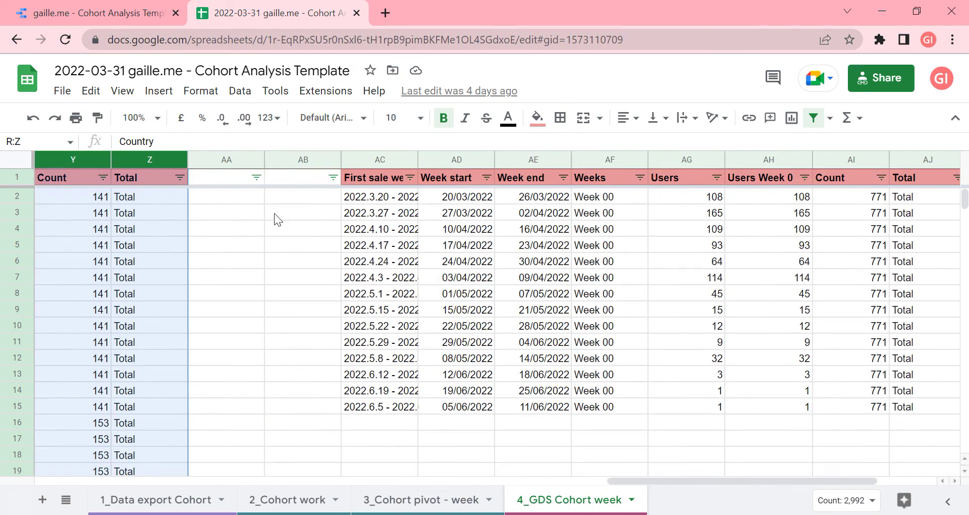
left_click_drag(381, 183, 930, 328)
scroll(873, 346, "down", 3)
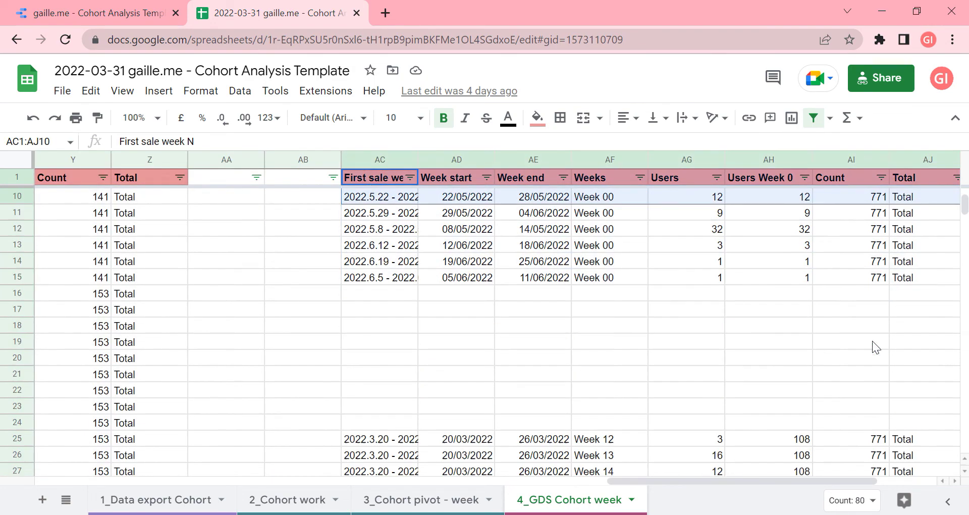
scroll(875, 348, "down", 4)
scroll(876, 347, "up", 3)
scroll(865, 340, "up", 4)
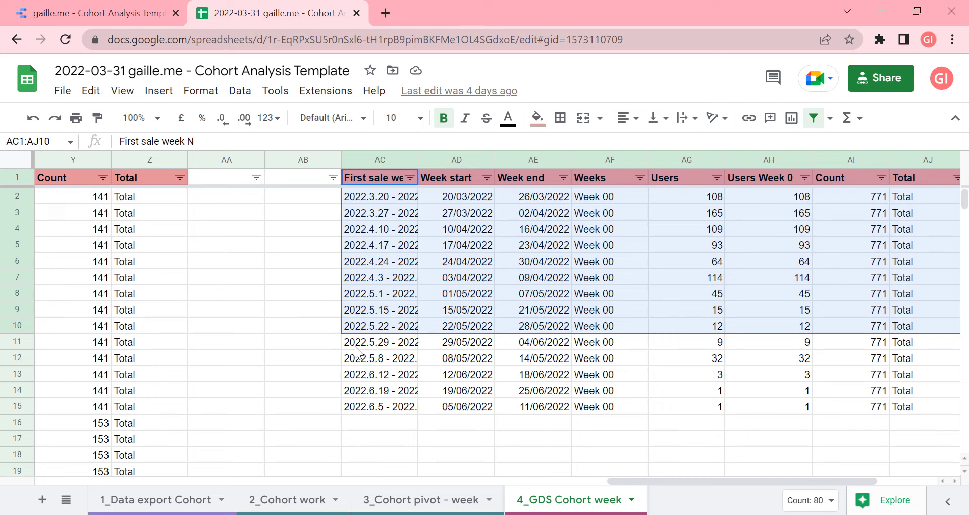
left_click_drag(700, 475, 728, 471)
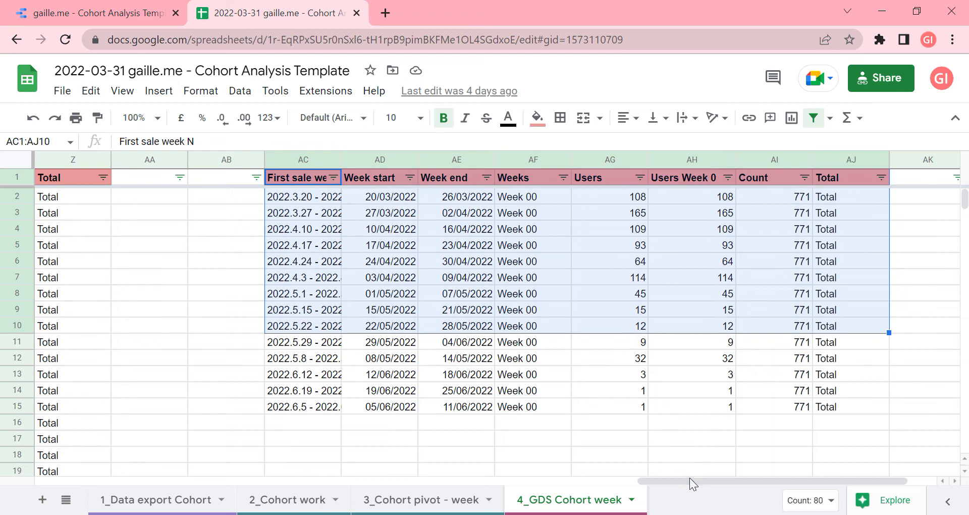
mouse_move(303, 160)
left_click_drag(312, 161, 851, 160)
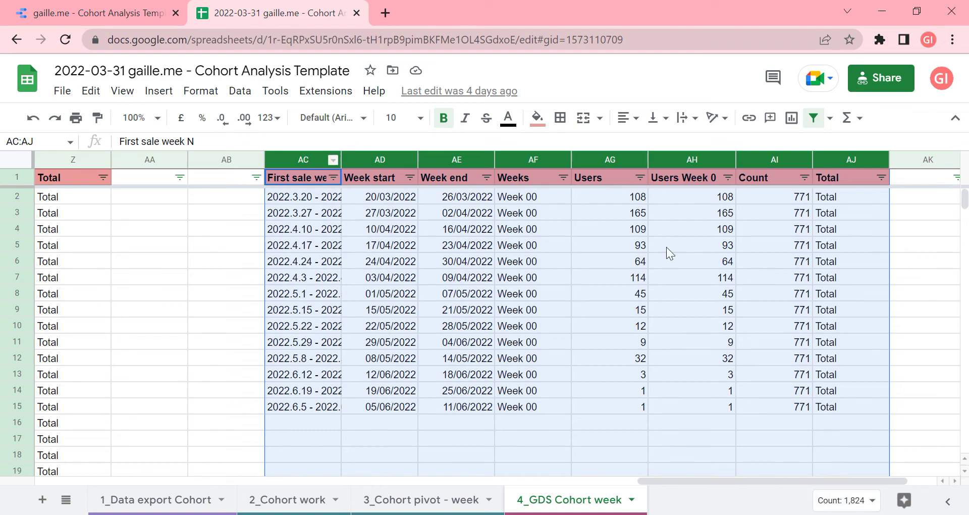
mouse_move(828, 480)
left_mouse_down()
mouse_move(686, 459)
mouse_move(547, 468)
left_mouse_up()
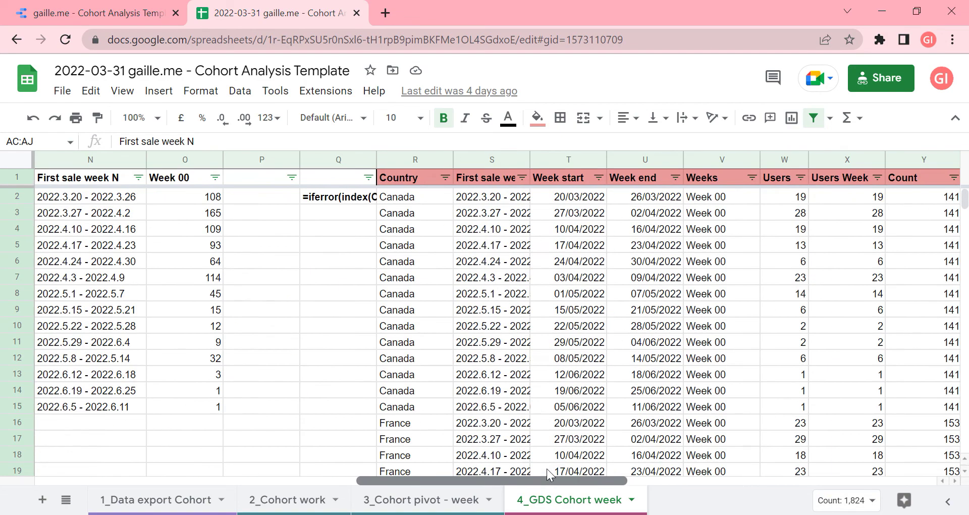
left_click_drag(304, 160, 456, 159)
left_click_drag(788, 210, 886, 205)
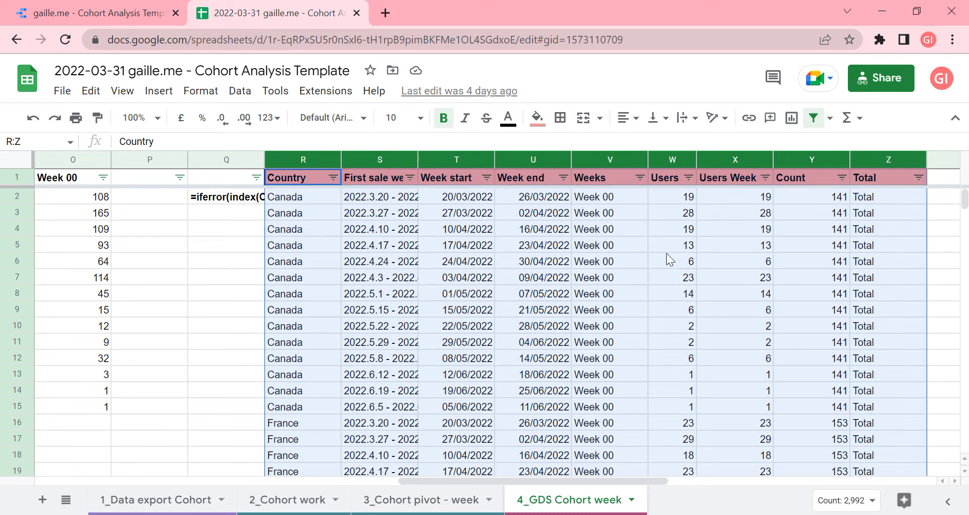
left_click(549, 259)
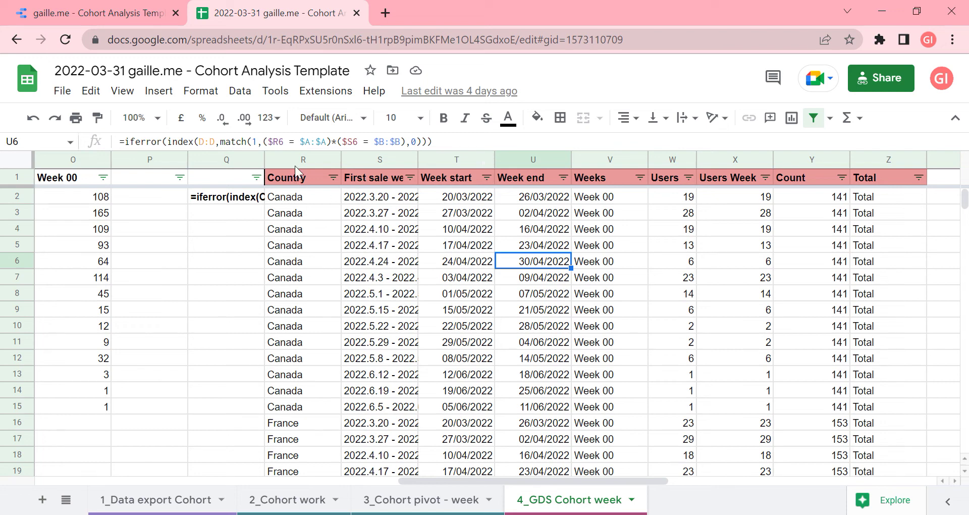
left_click_drag(300, 159, 890, 197)
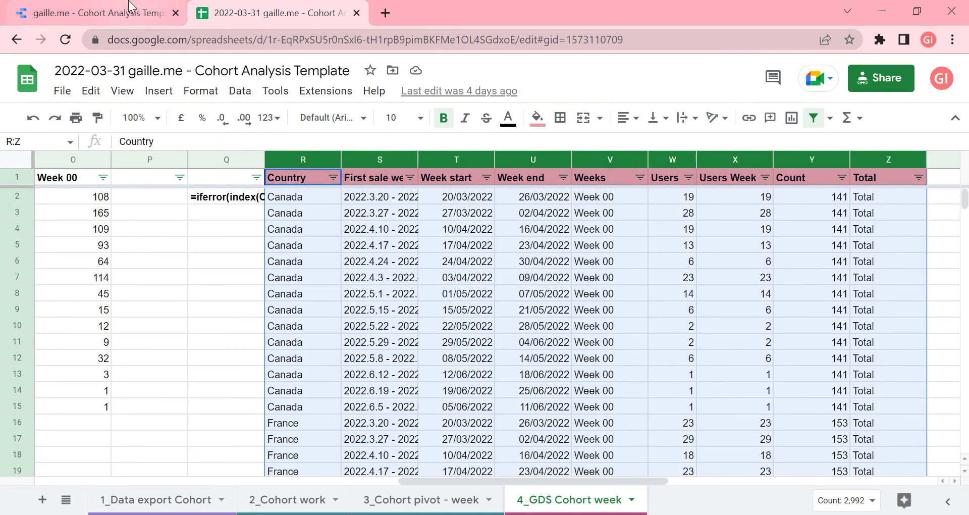
Inspect the '4_GDS Cohort week - by country' connection, confirming range R:Z, then cancel unchanged
left_click(96, 12)
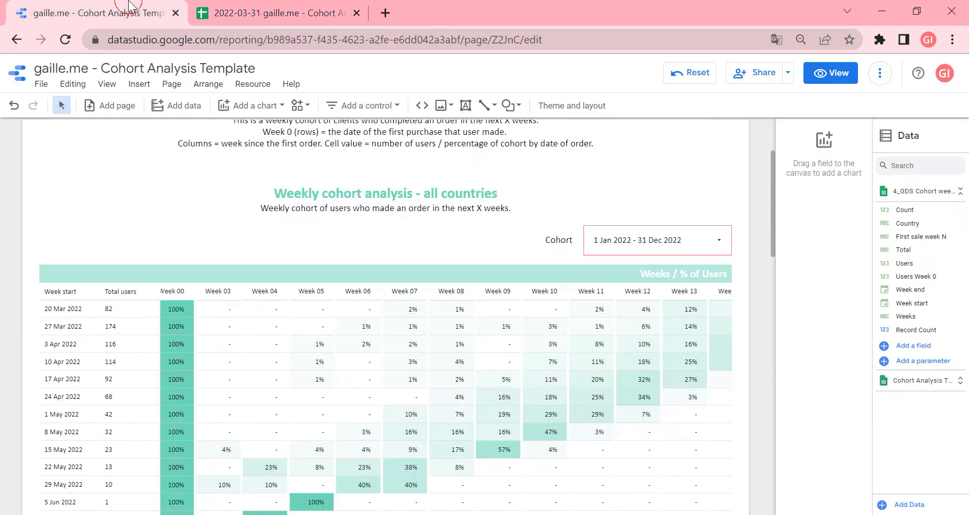
left_click(252, 84)
left_click(283, 104)
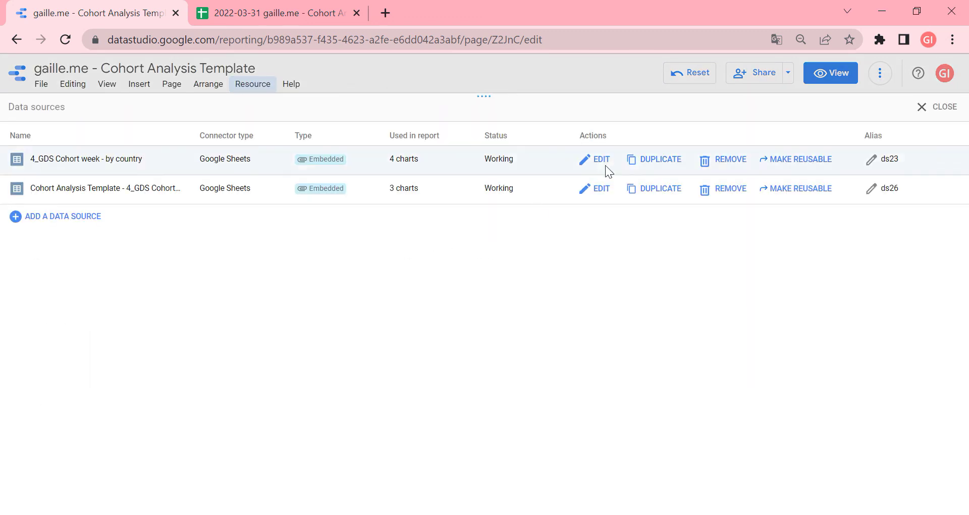
left_click(603, 160)
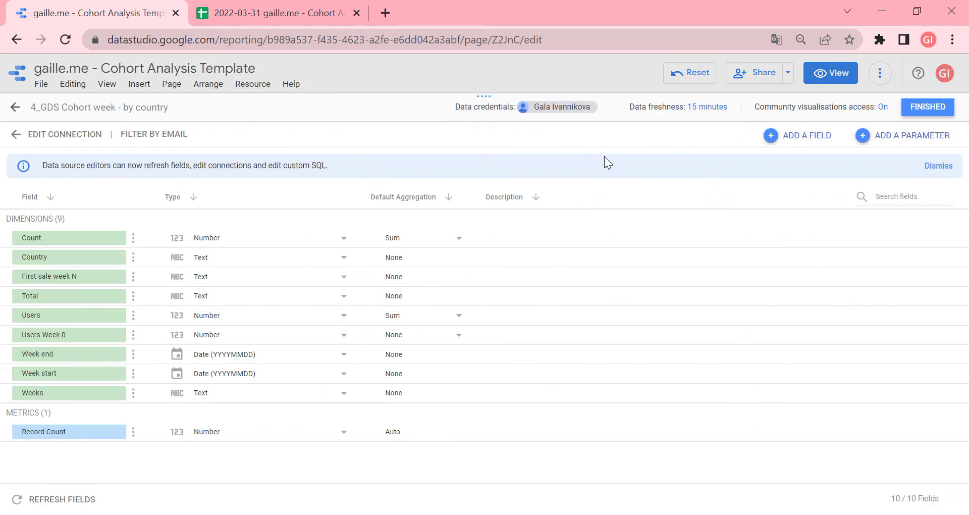
left_click(21, 134)
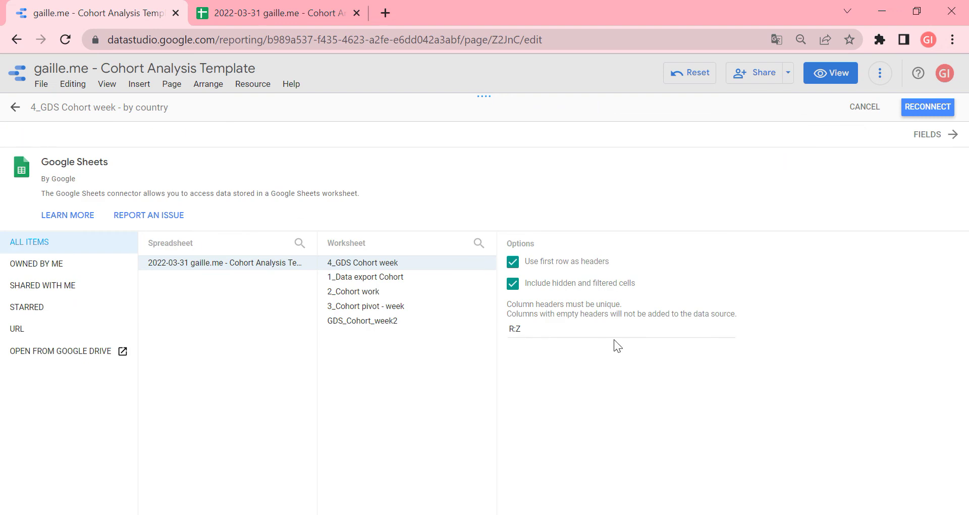
mouse_move(363, 262)
left_click_drag(528, 330, 495, 326)
left_click(864, 106)
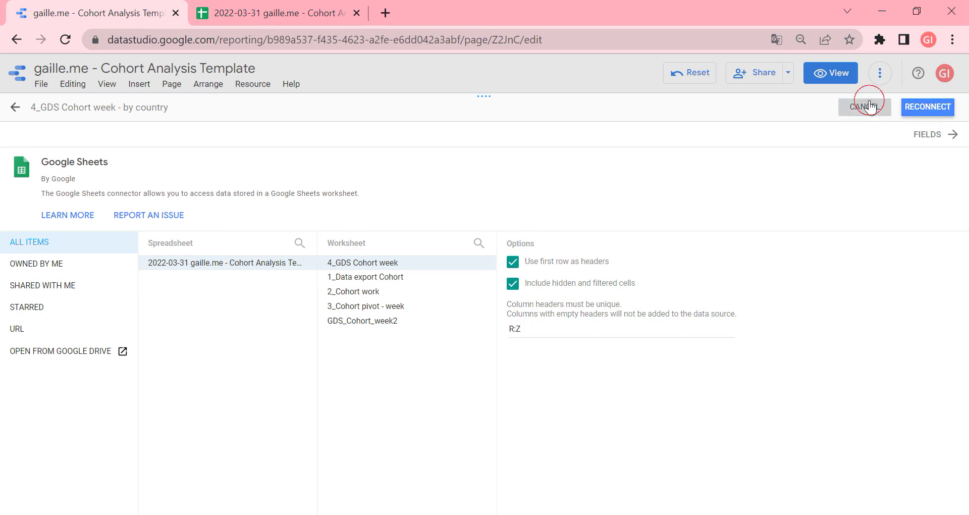
Close the data sources list and return the report to view mode at its top
left_click(937, 106)
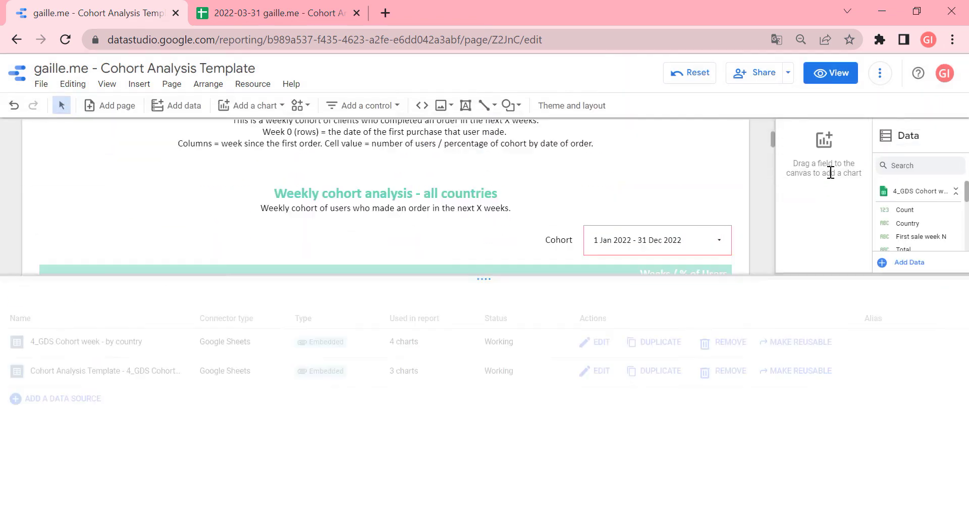
left_click(839, 71)
scroll(892, 231, "up", 3)
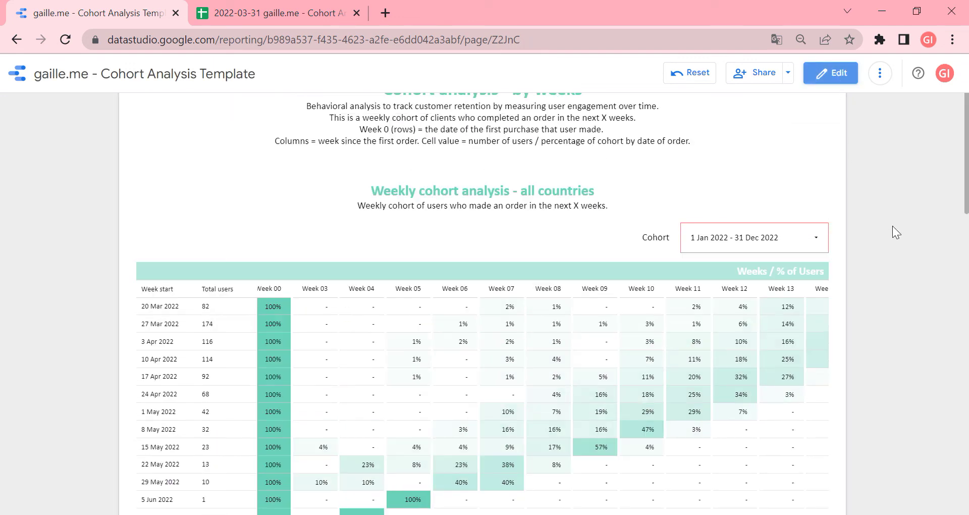